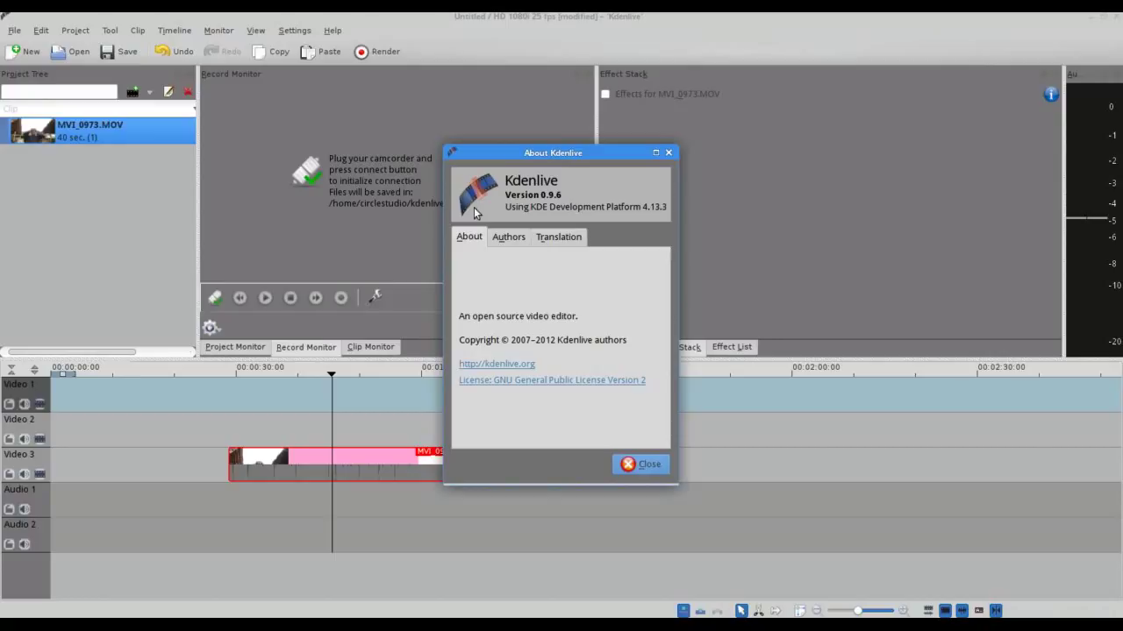
pyautogui.click(2, 14)
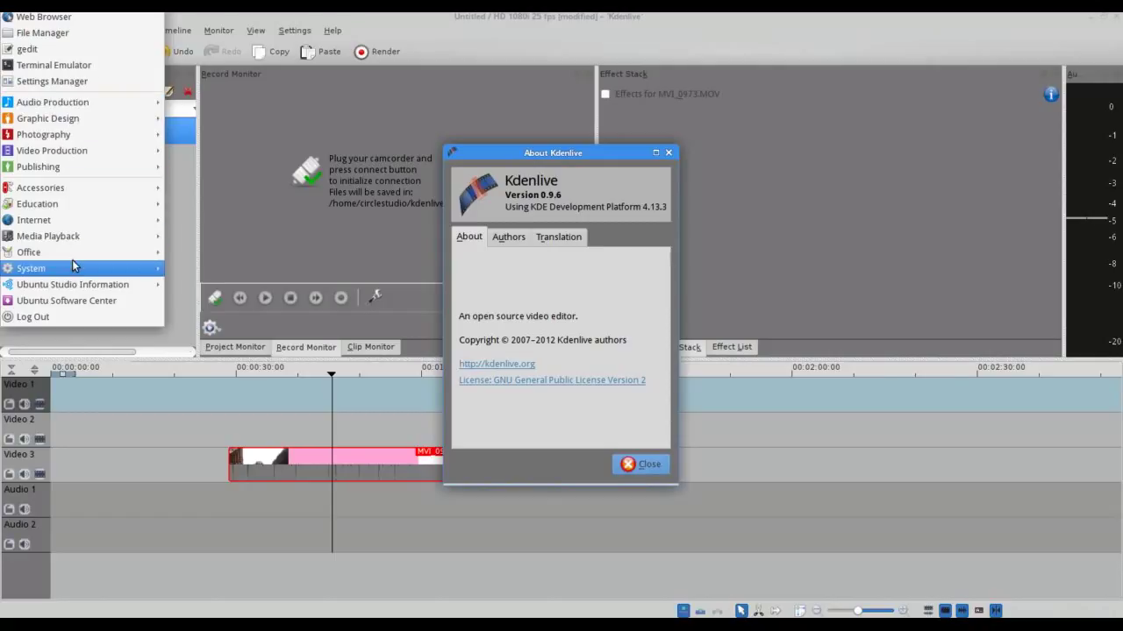
pyautogui.moveTo(73, 263)
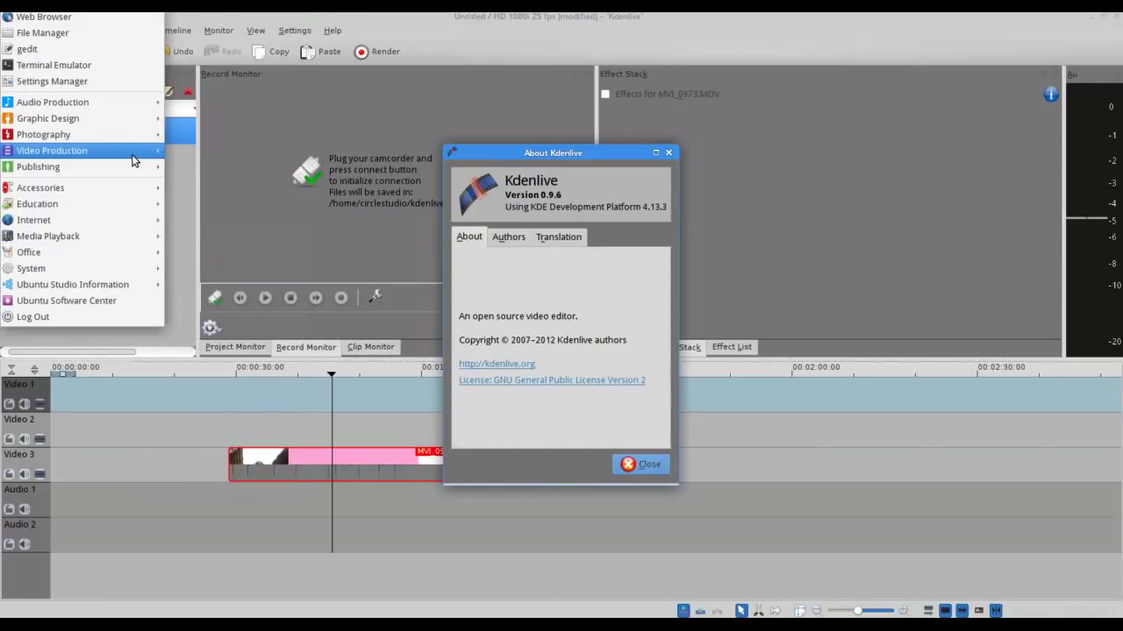
pyautogui.moveTo(133, 161)
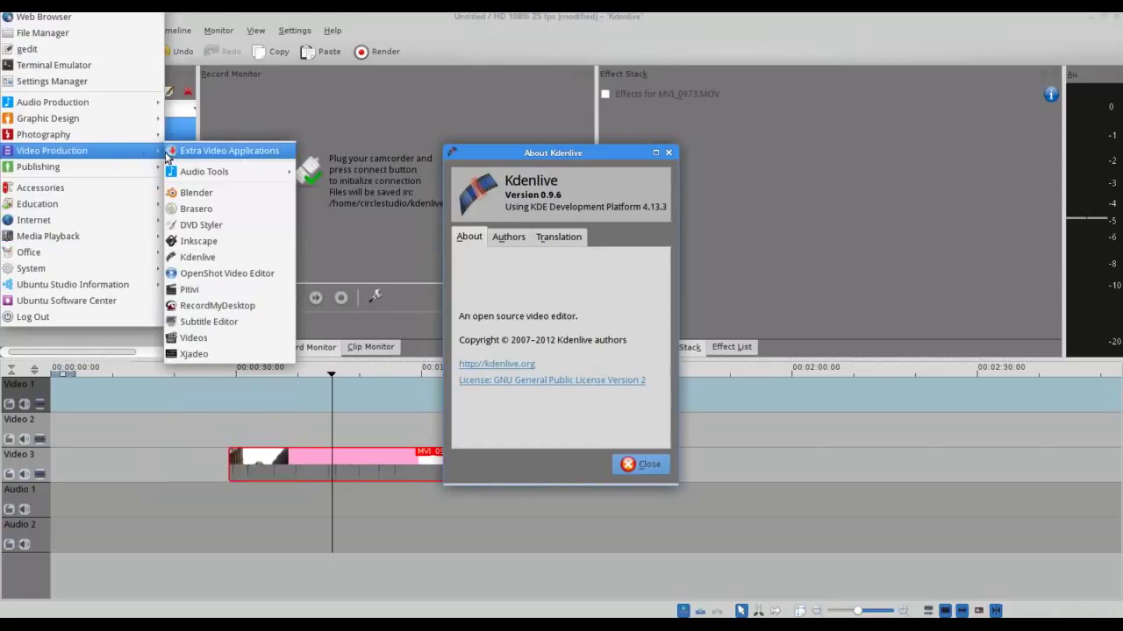
pyautogui.click(563, 176)
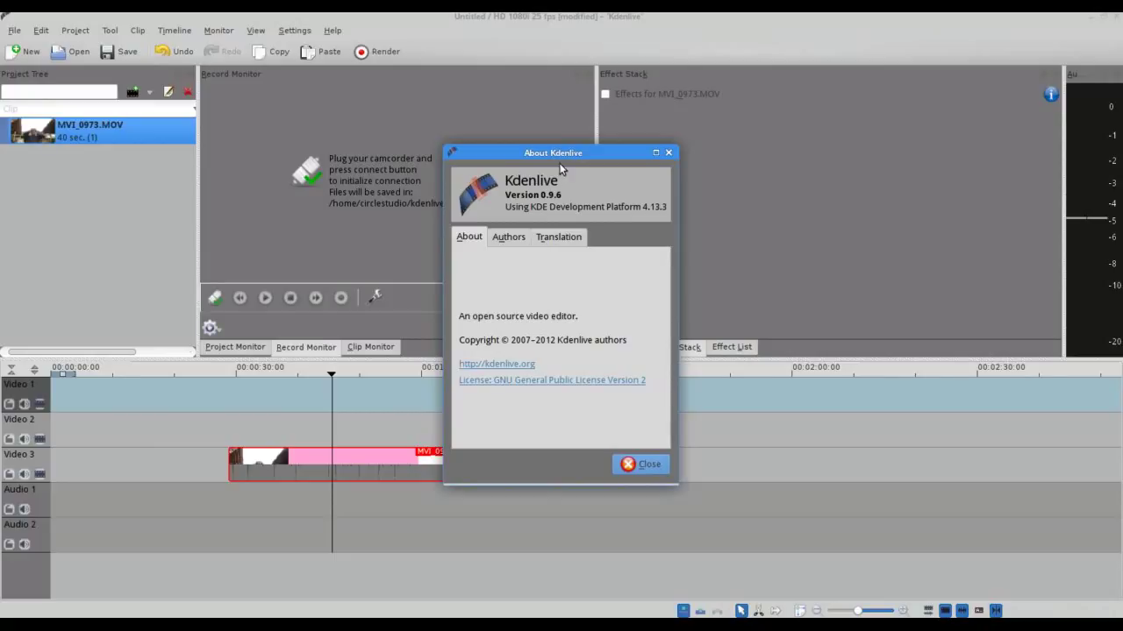
# Move the About Kdenlive dialog clear of the timeline clip and close it.
pyautogui.moveTo(556, 152); pyautogui.dragTo(555, 136)
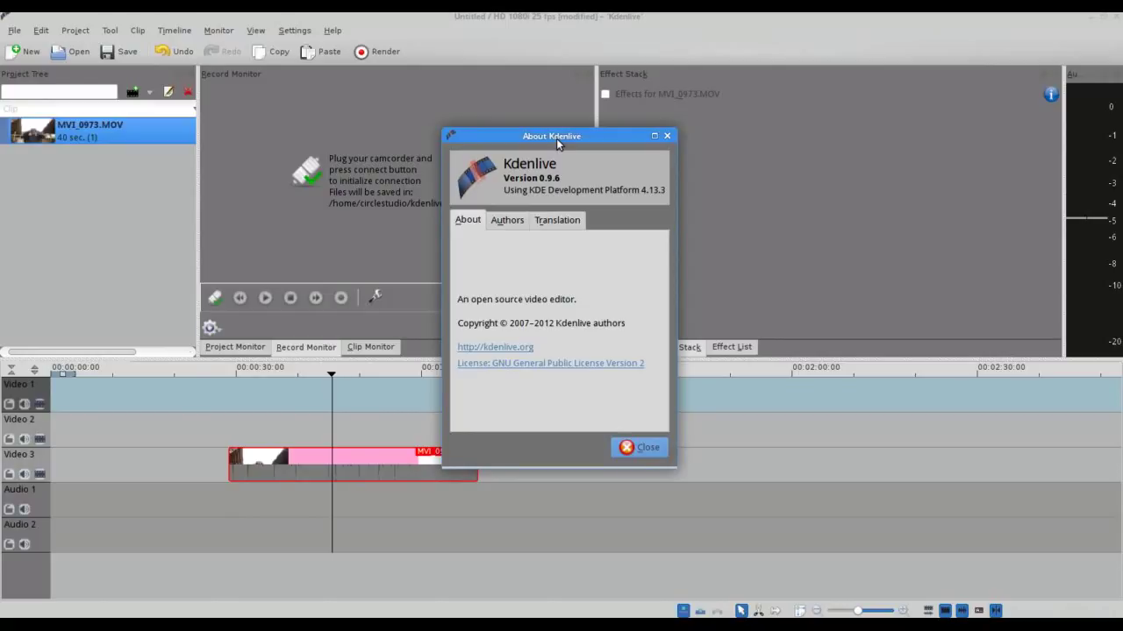
pyautogui.moveTo(557, 140); pyautogui.dragTo(539, 114)
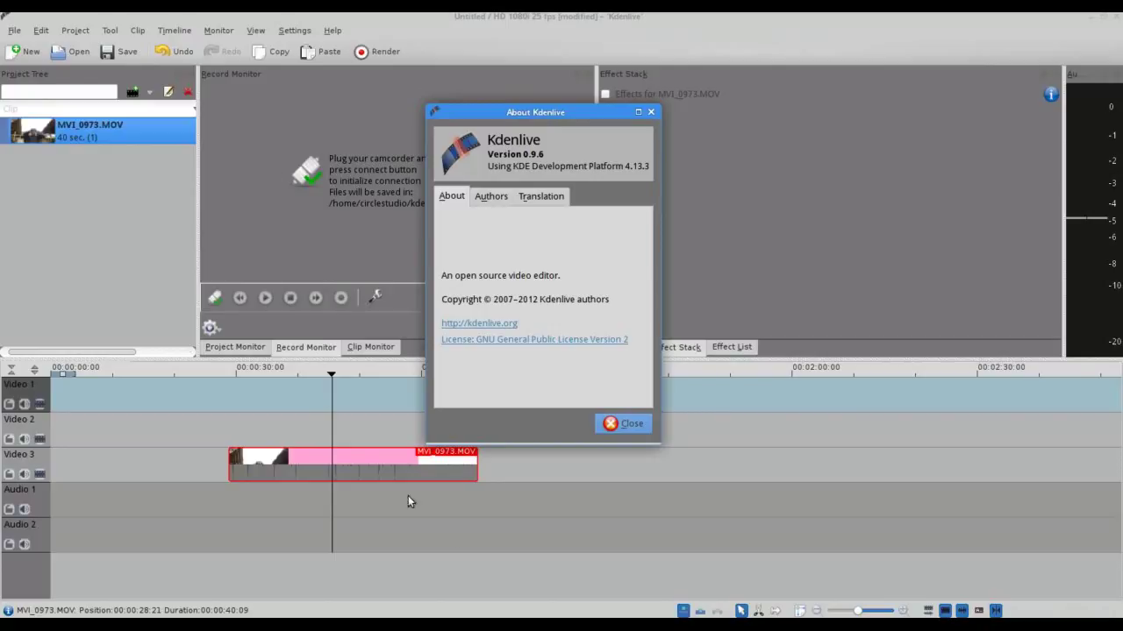
pyautogui.click(611, 425)
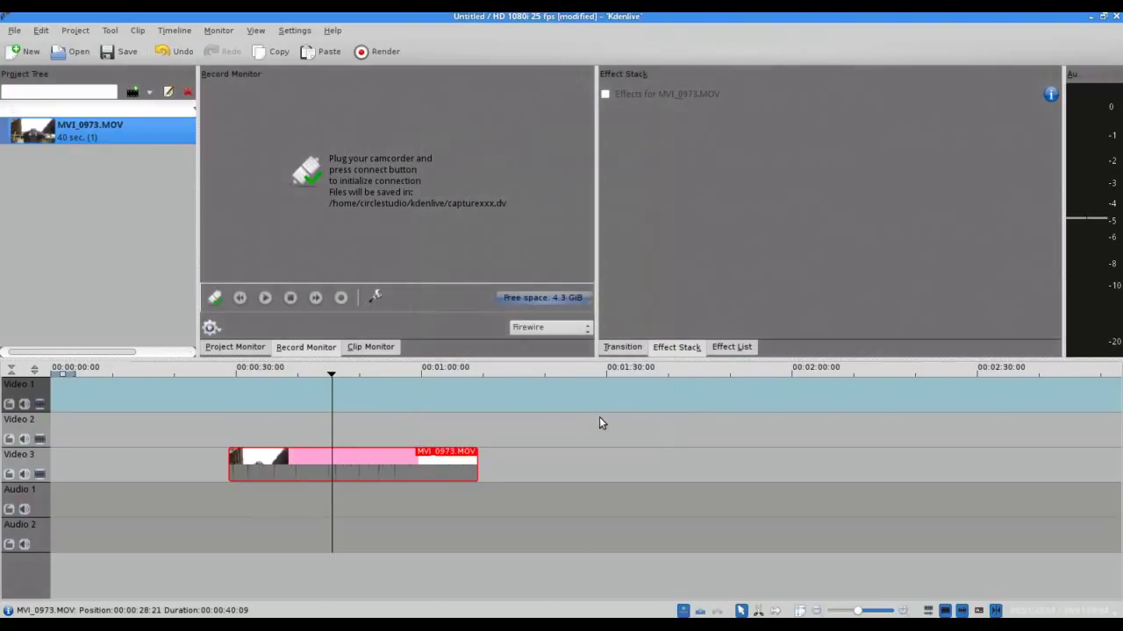
pyautogui.click(15, 31)
pyautogui.moveTo(88, 31)
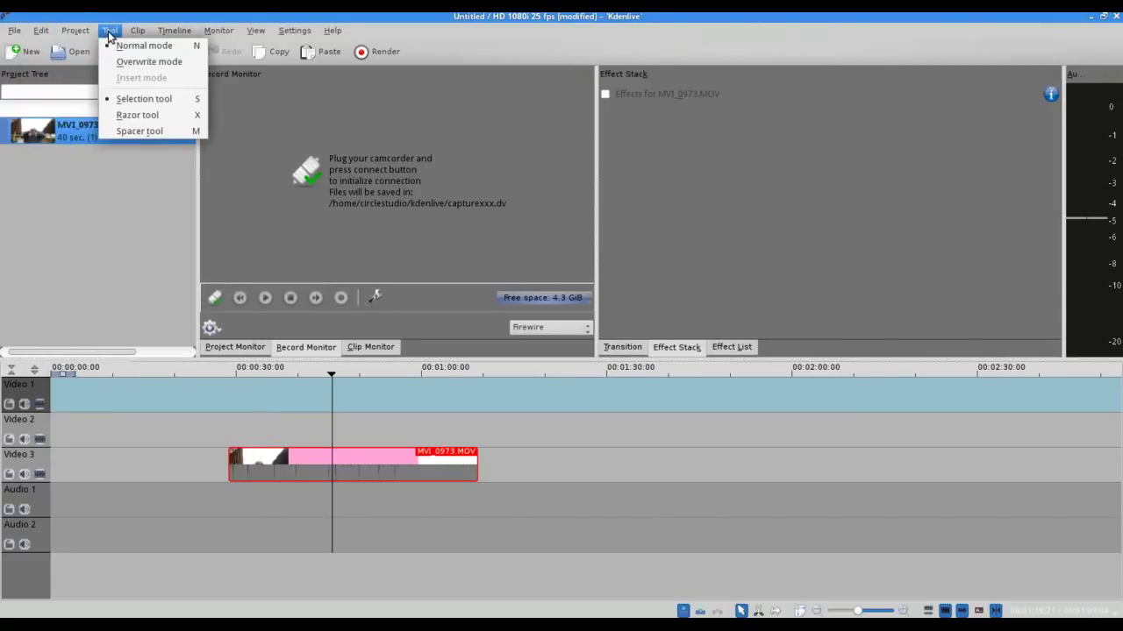
pyautogui.moveTo(332, 31)
pyautogui.click(530, 32)
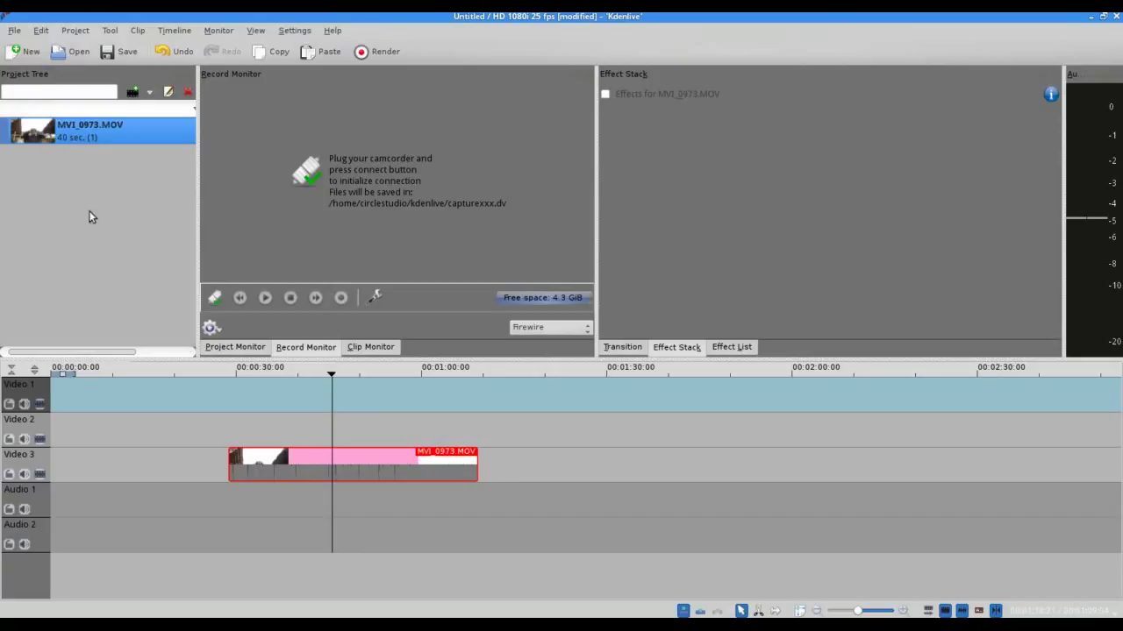
# Try a new slideshow clip with Dissolve enabled, reviewing its animation and image type options, and discard it.
pyautogui.click(149, 92)
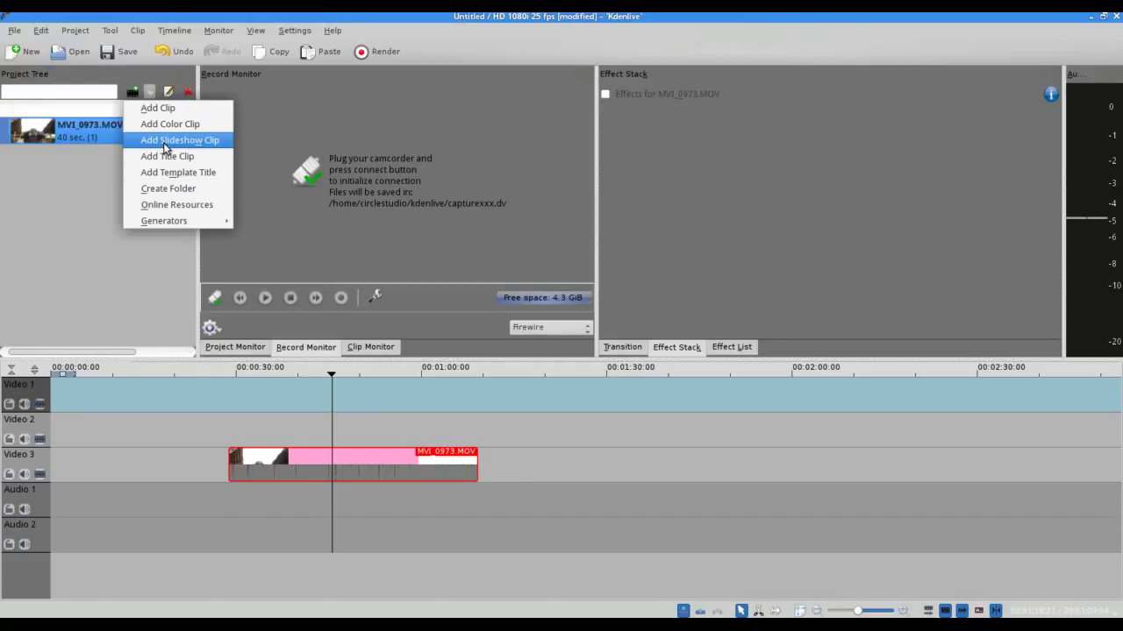
pyautogui.click(164, 142)
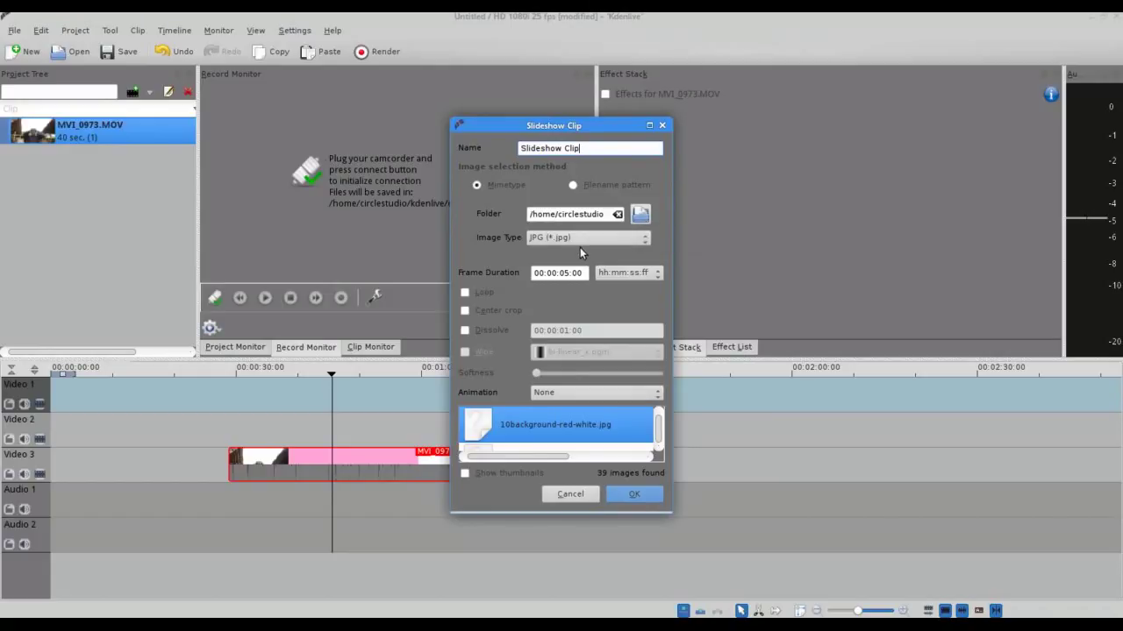
pyautogui.click(577, 393)
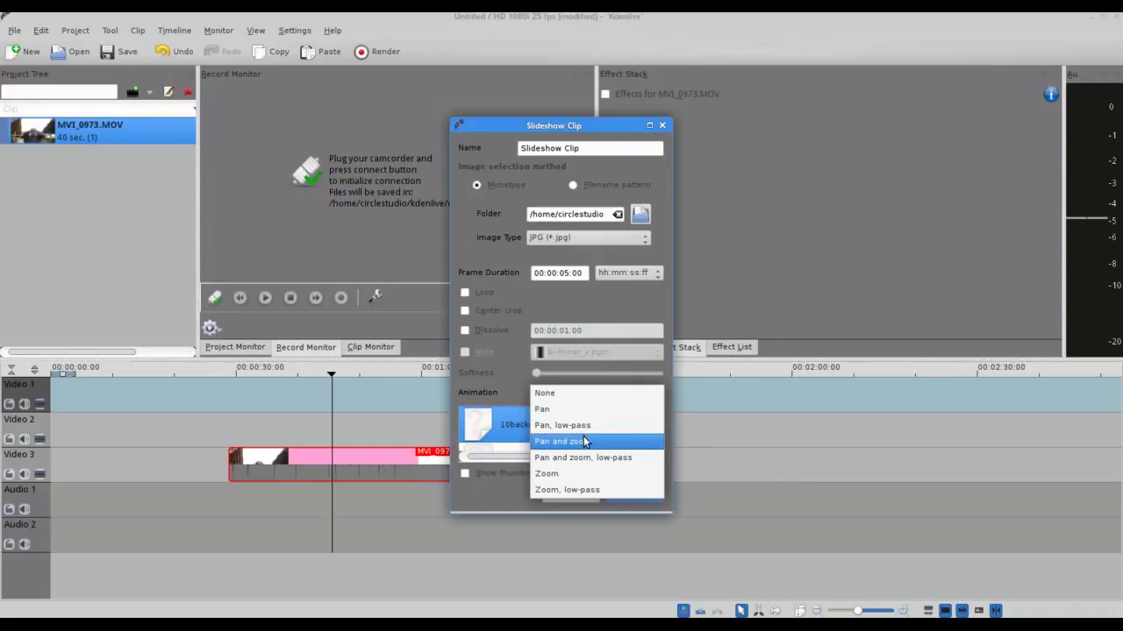
pyautogui.click(553, 286)
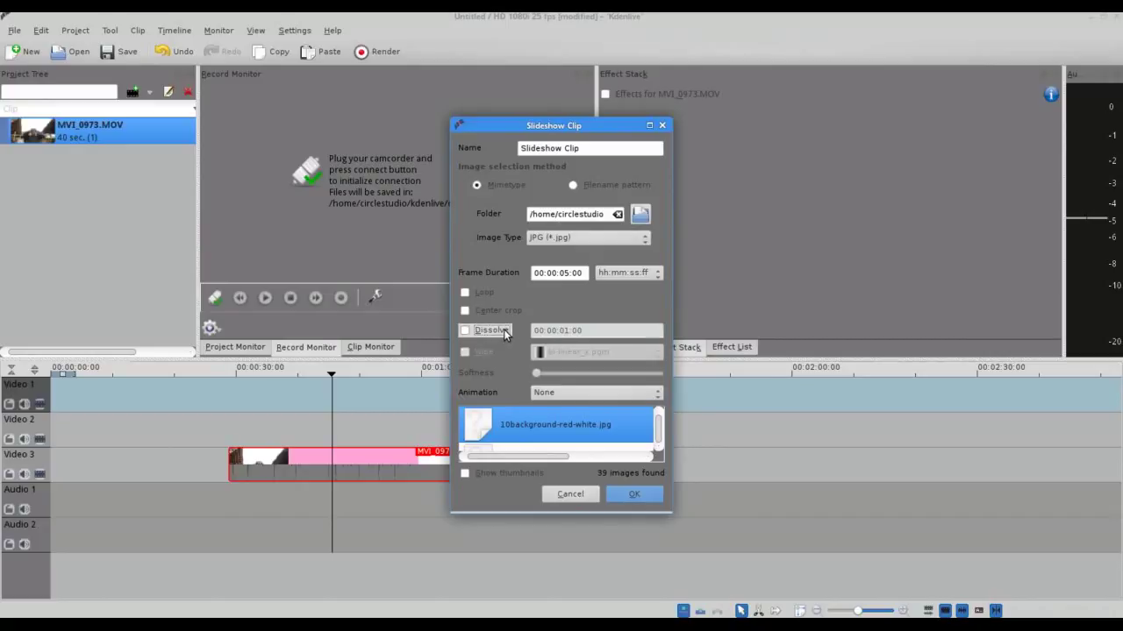
pyautogui.click(504, 329)
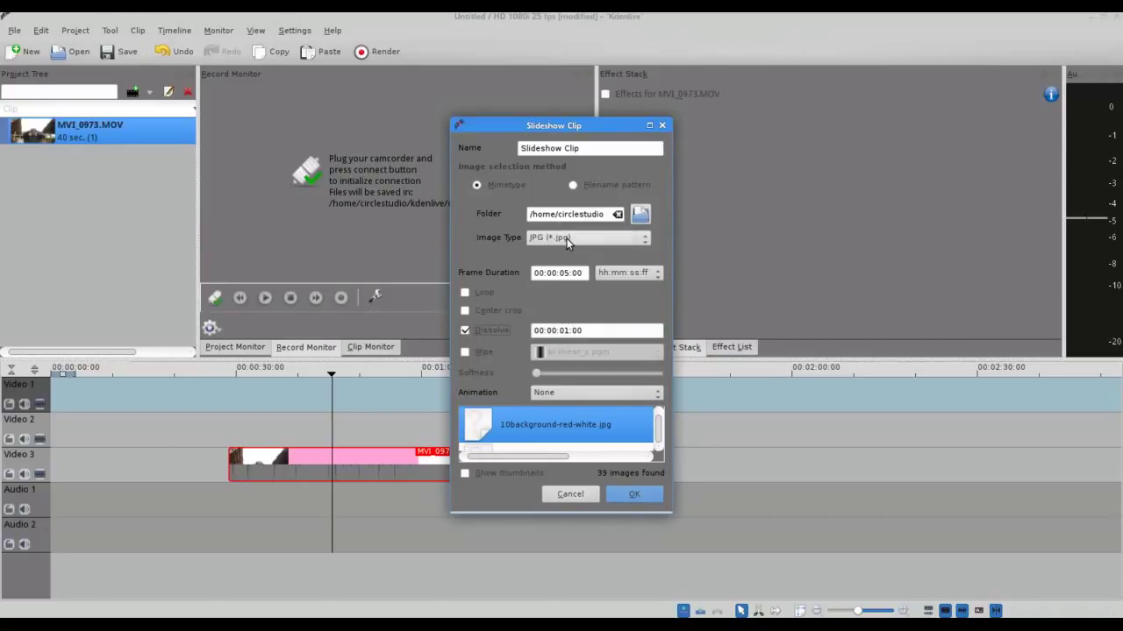
pyautogui.click(561, 240)
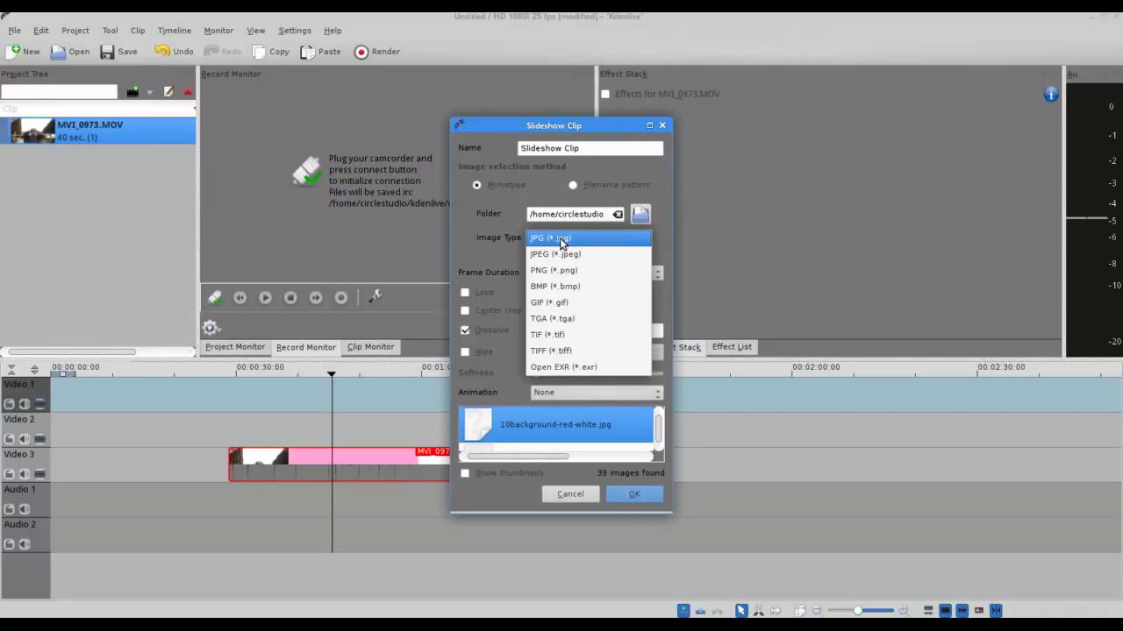
pyautogui.click(651, 242)
pyautogui.click(572, 495)
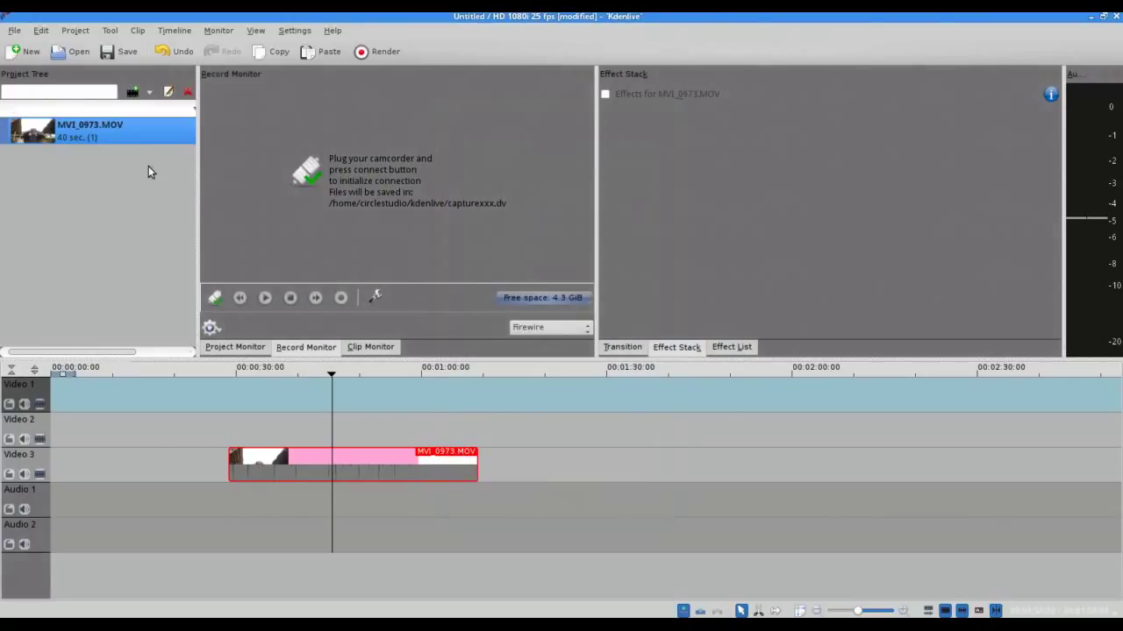
# Start a new title clip, show the video frame as its background, and add the text "sdfsdfsd".
pyautogui.click(149, 91)
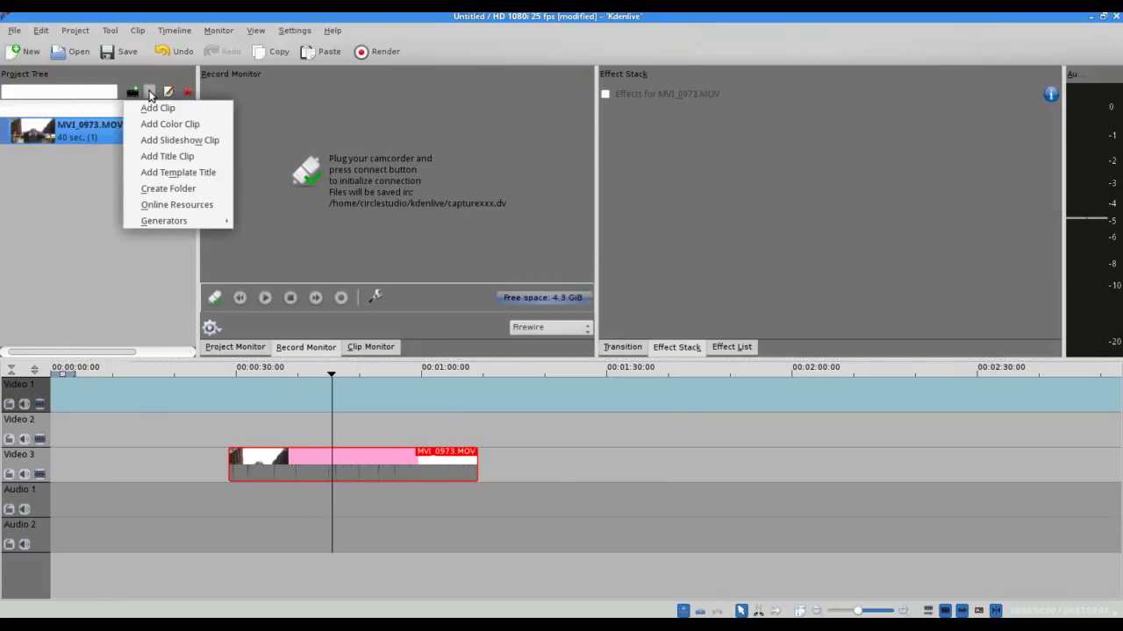
pyautogui.click(172, 156)
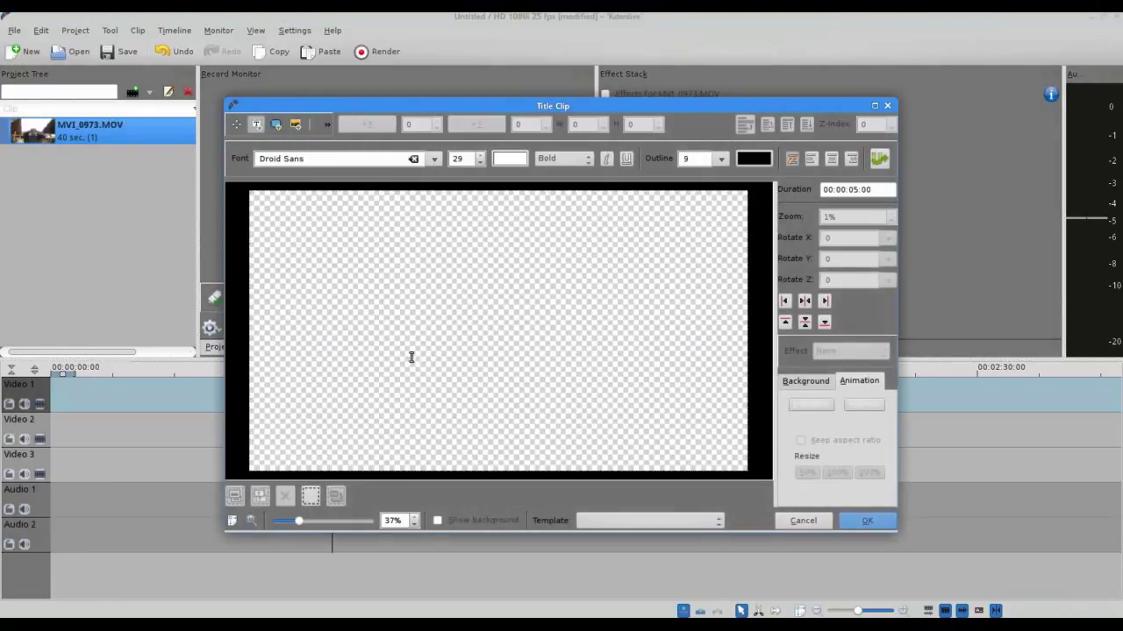
pyautogui.click(438, 520)
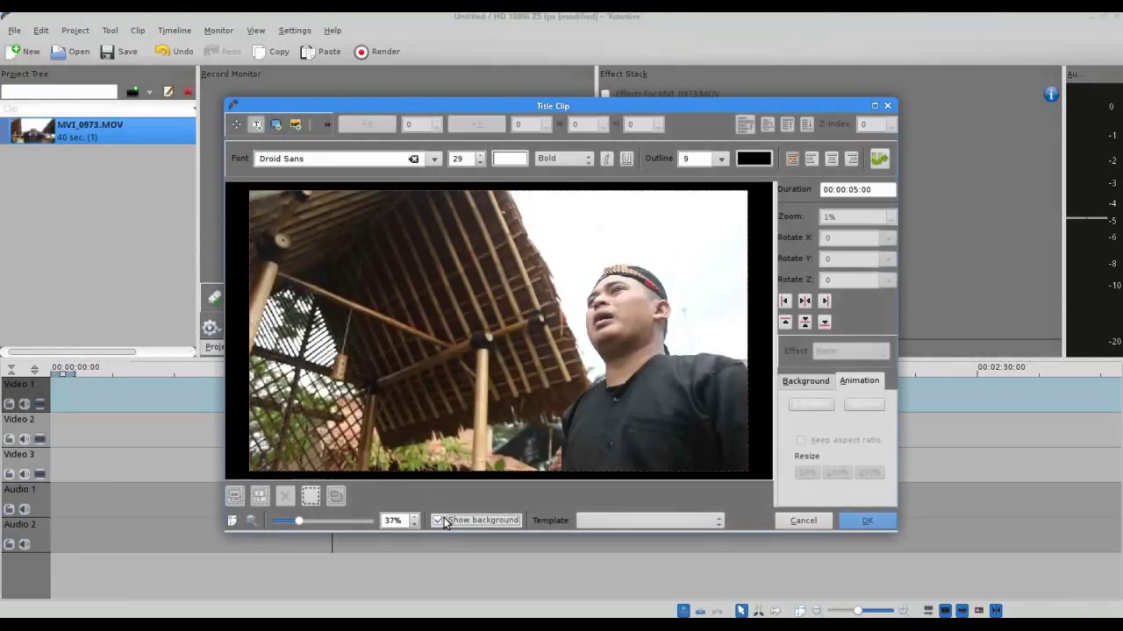
pyautogui.click(413, 299)
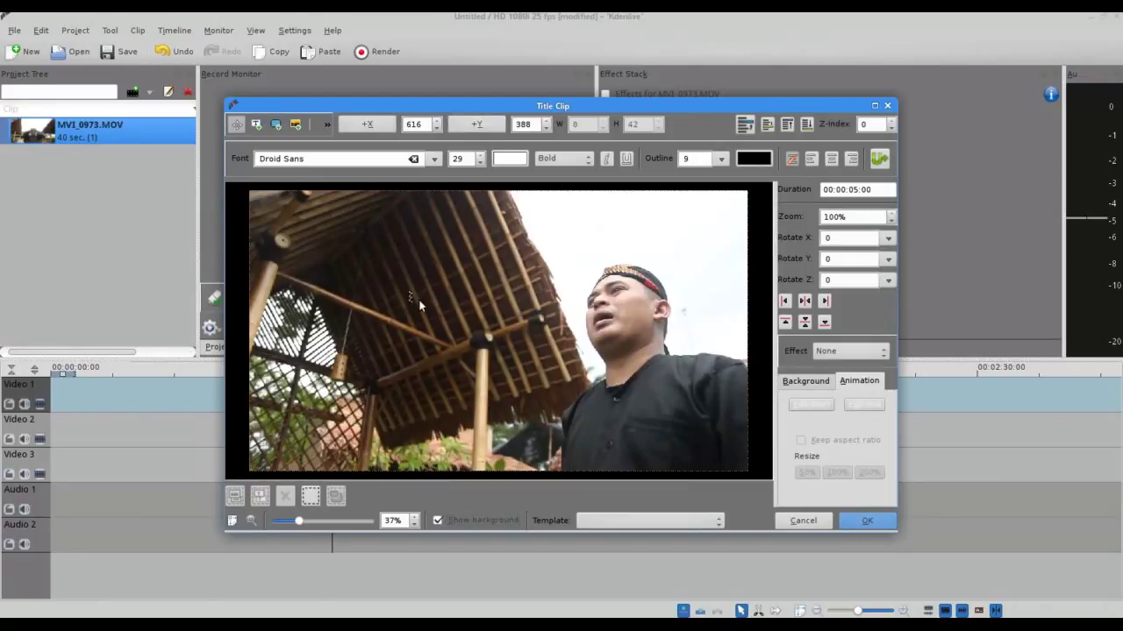
pyautogui.write('sdfsdfsd')
# Enlarge the font size of the title text and discard the title clip.
pyautogui.click(480, 155)
pyautogui.click(480, 155)
pyautogui.click(480, 155)
pyautogui.click(480, 155)
pyautogui.click(480, 155)
pyautogui.click(480, 155)
pyautogui.click(480, 155)
pyautogui.click(479, 155)
pyautogui.click(480, 156)
pyautogui.click(479, 155)
pyautogui.click(480, 156)
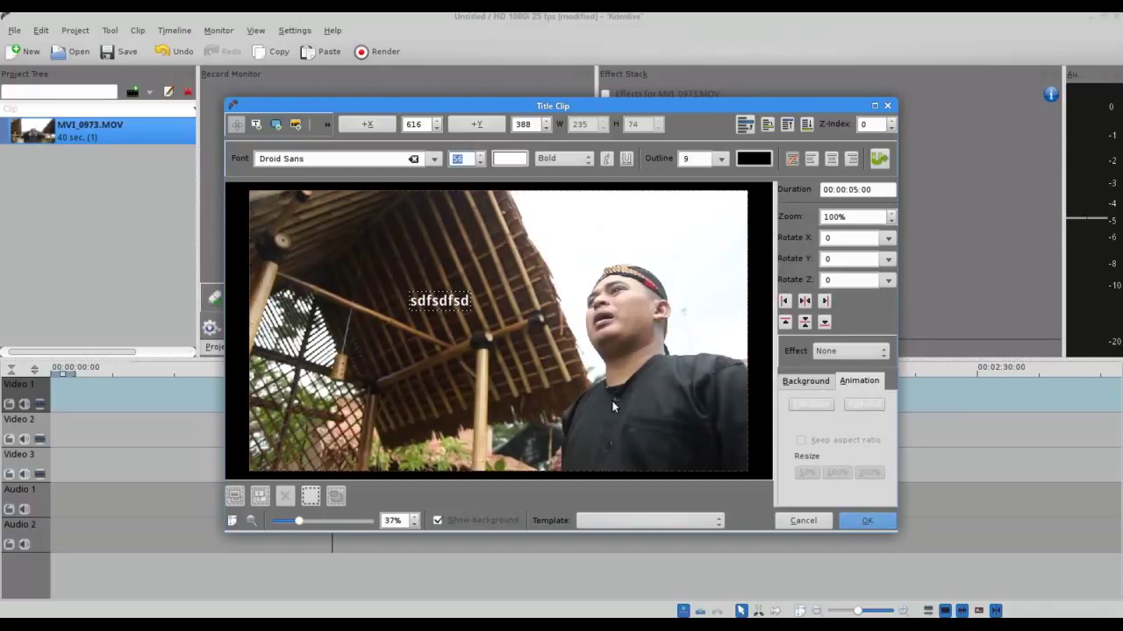
pyautogui.click(806, 523)
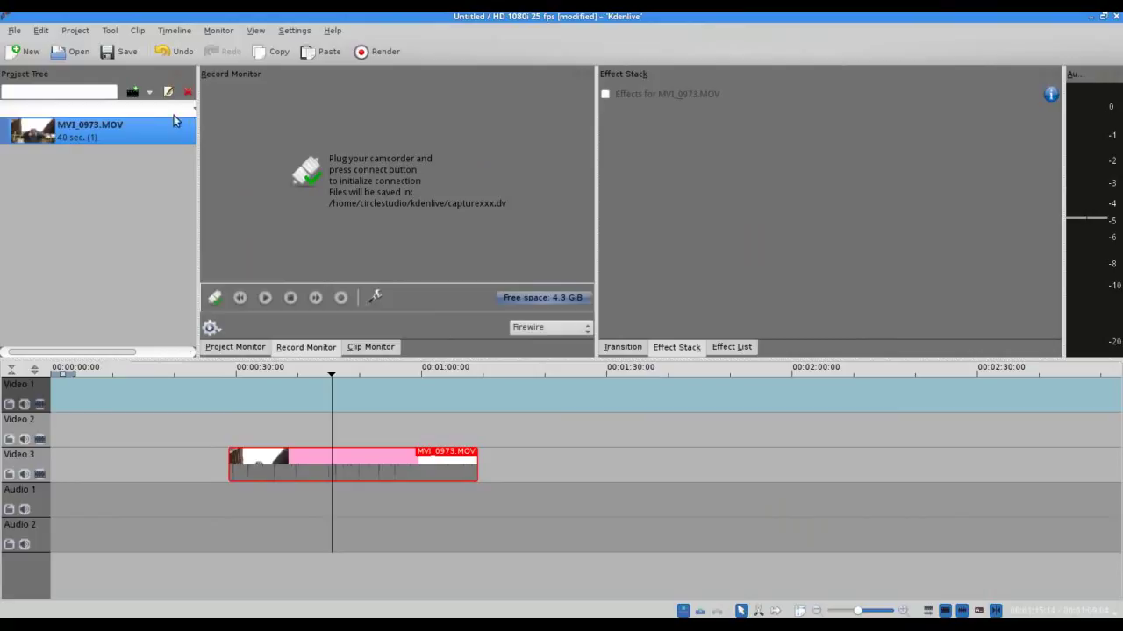
pyautogui.click(150, 91)
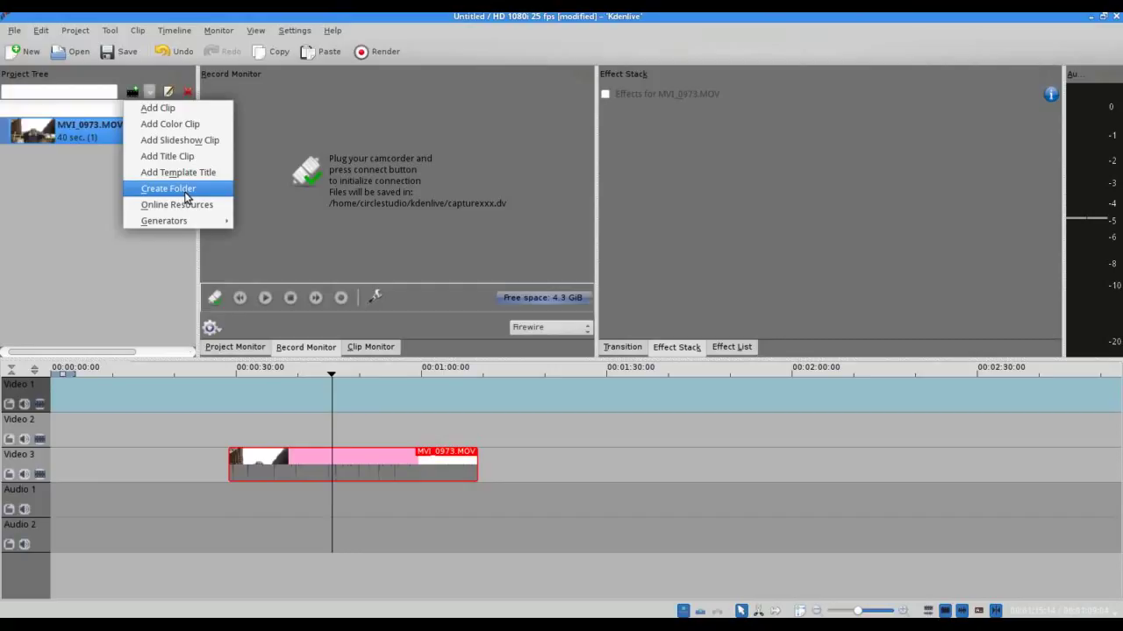
pyautogui.moveTo(191, 223)
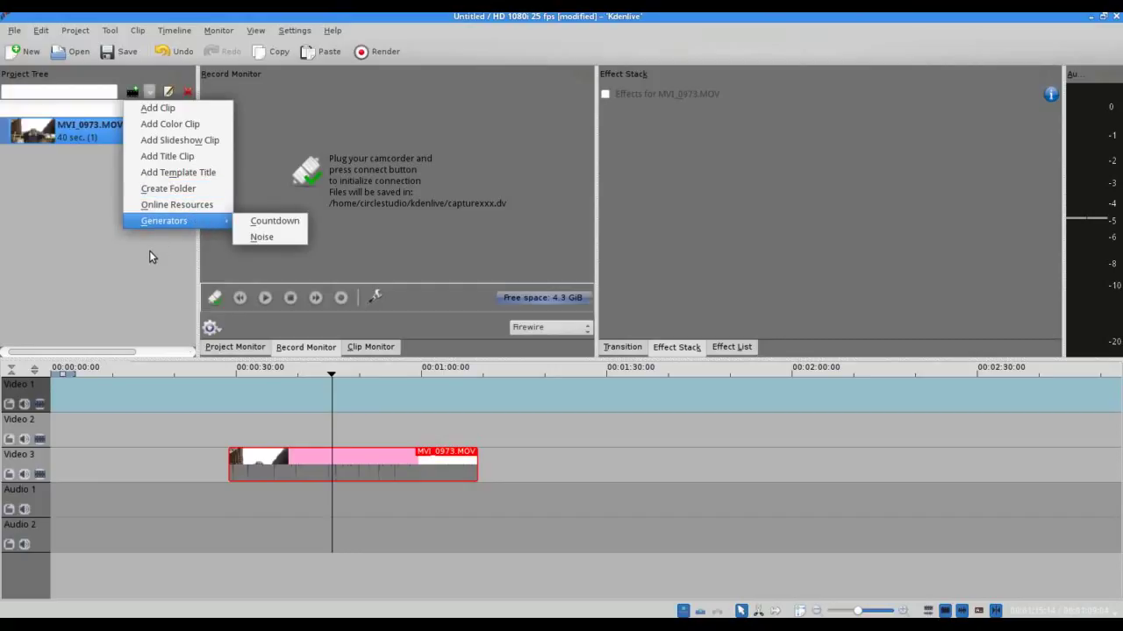
pyautogui.click(183, 236)
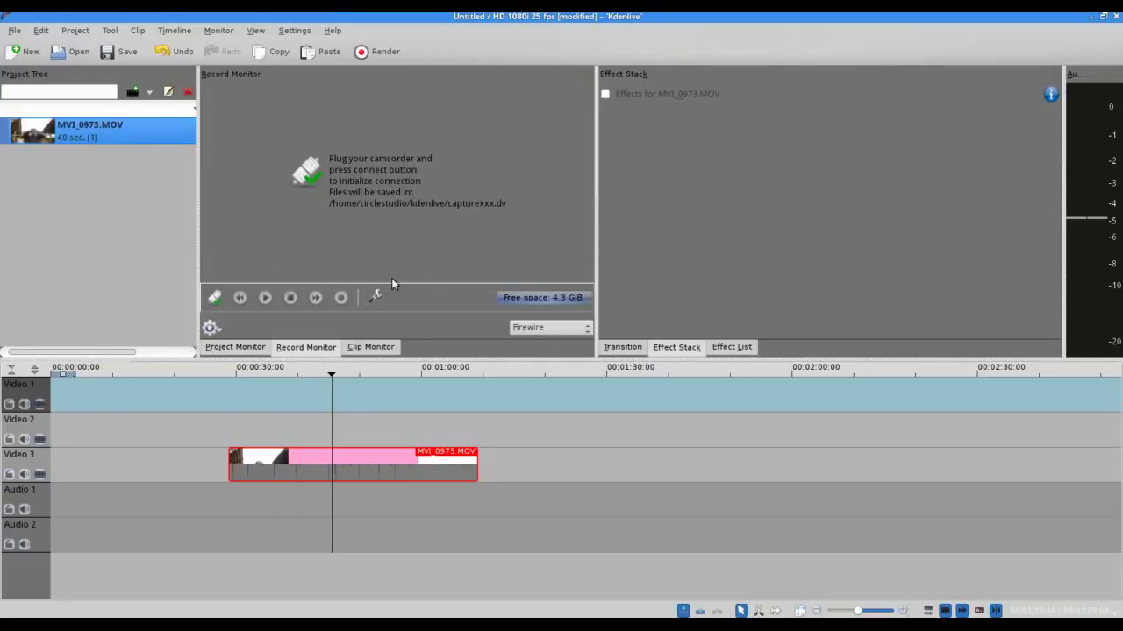
# Show the Project Monitor and move the timeline playhead to 00:00:41:03.
pyautogui.click(243, 351)
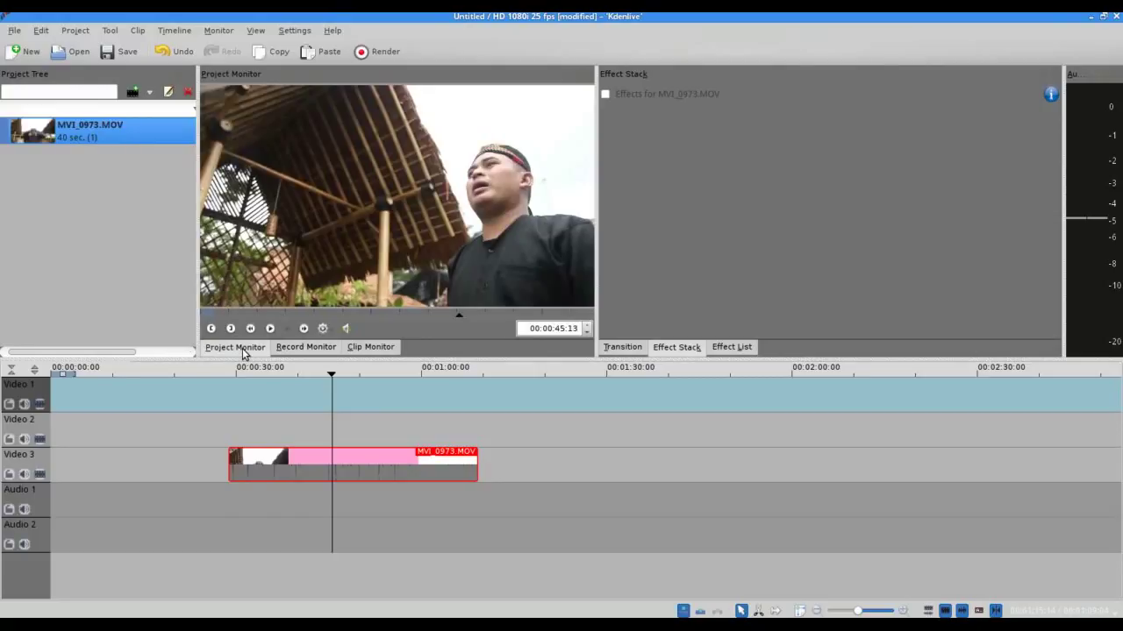
pyautogui.click(273, 407)
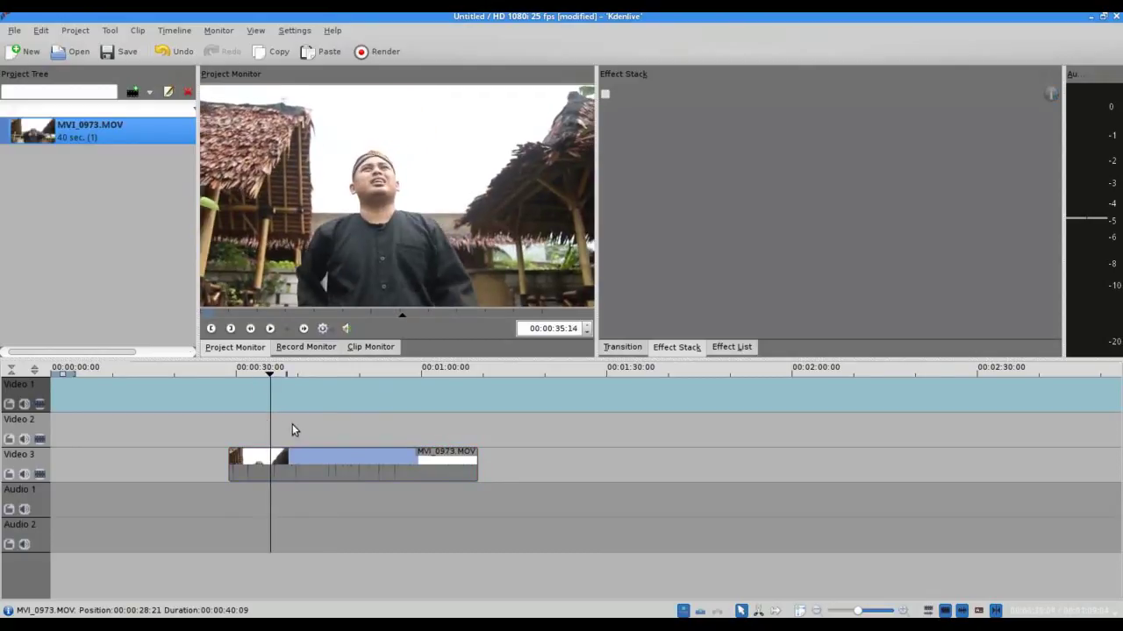
pyautogui.click(304, 422)
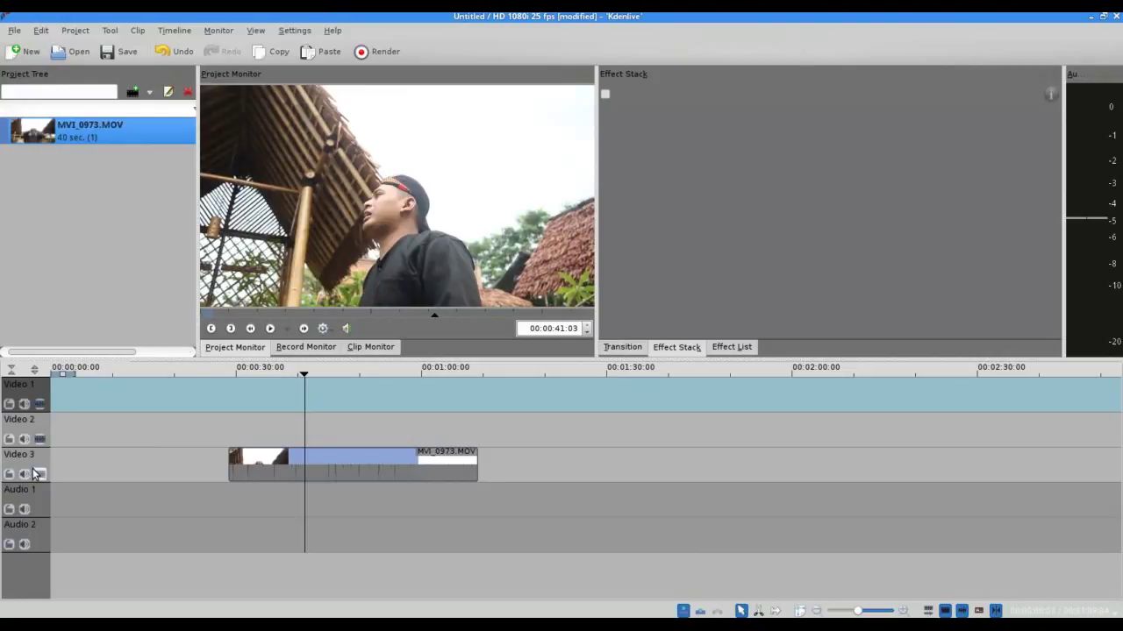
# Insert a new video track before the Video 1 track.
pyautogui.doubleClick(30, 385)
pyautogui.doubleClick(26, 419)
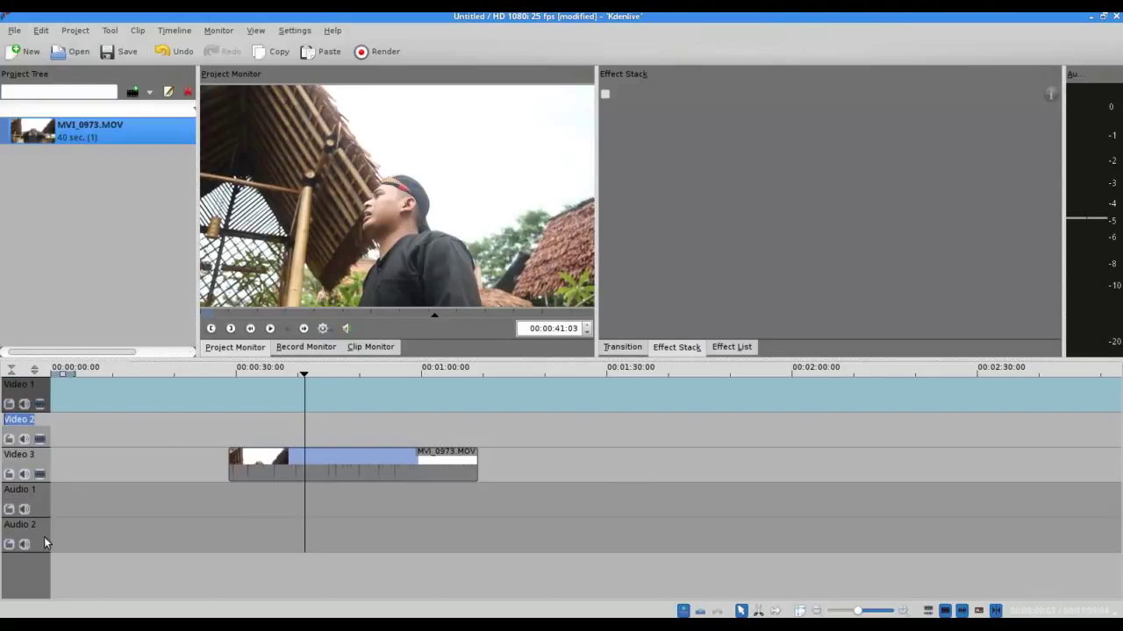
pyautogui.rightClick(42, 397)
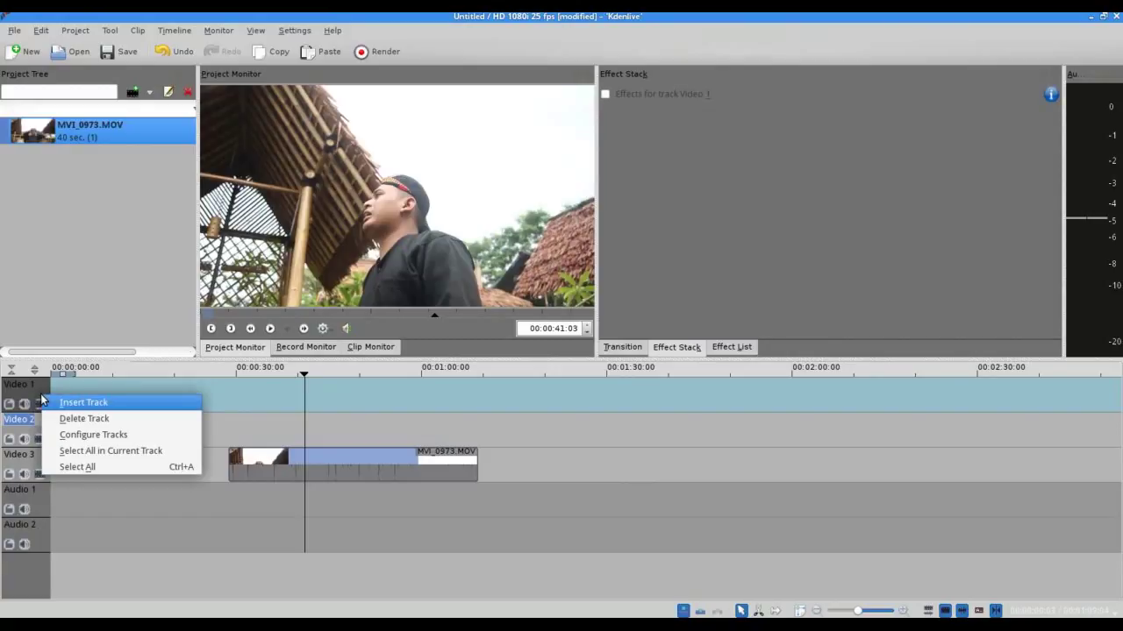
pyautogui.click(49, 403)
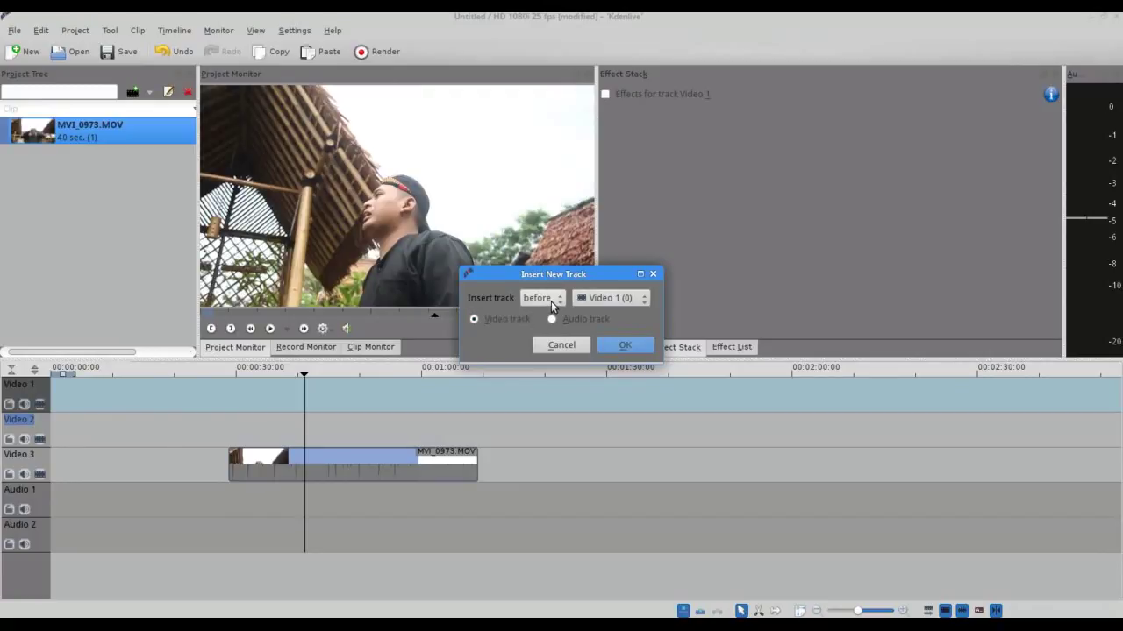
pyautogui.click(625, 348)
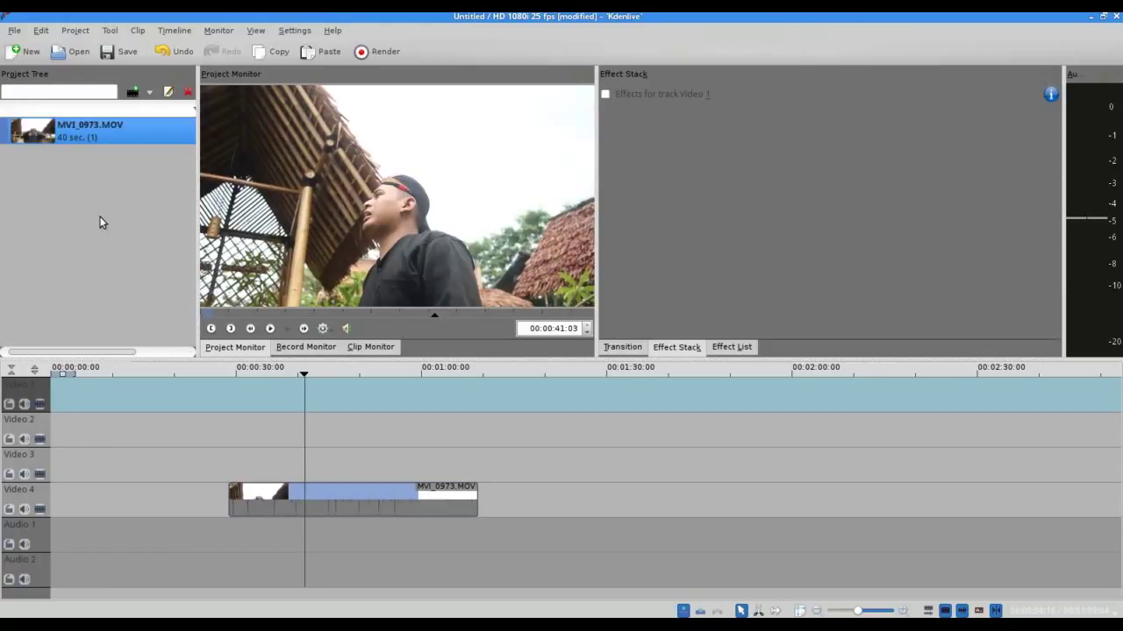
# View the Record Monitor, and play the source clip MVI_0973.MOV in the Clip Monitor.
pyautogui.click(310, 347)
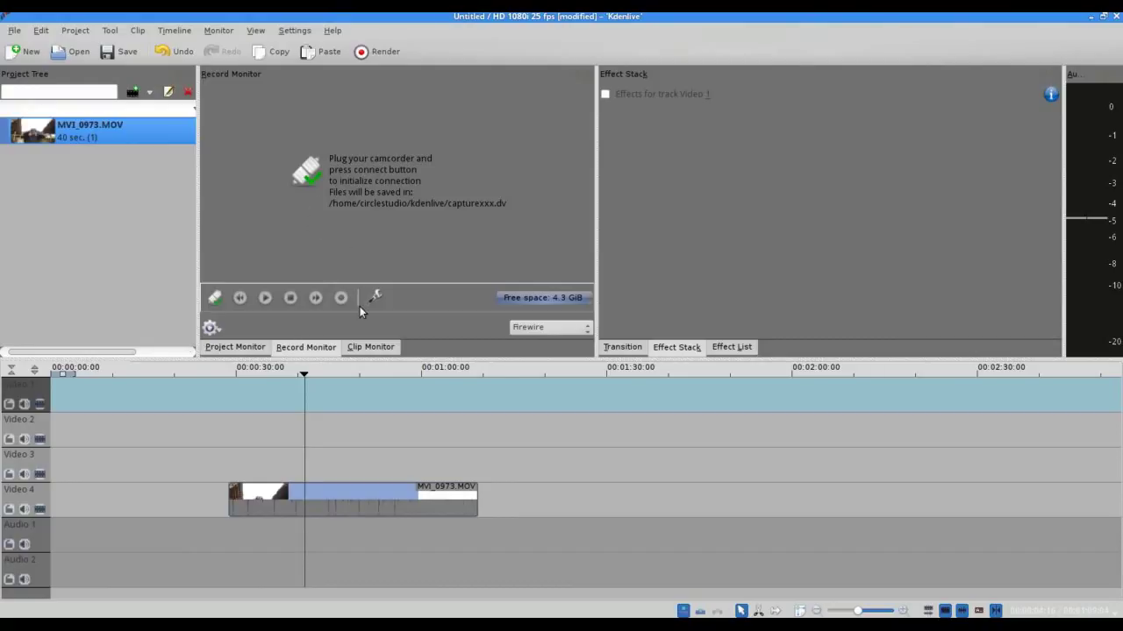
pyautogui.click(361, 349)
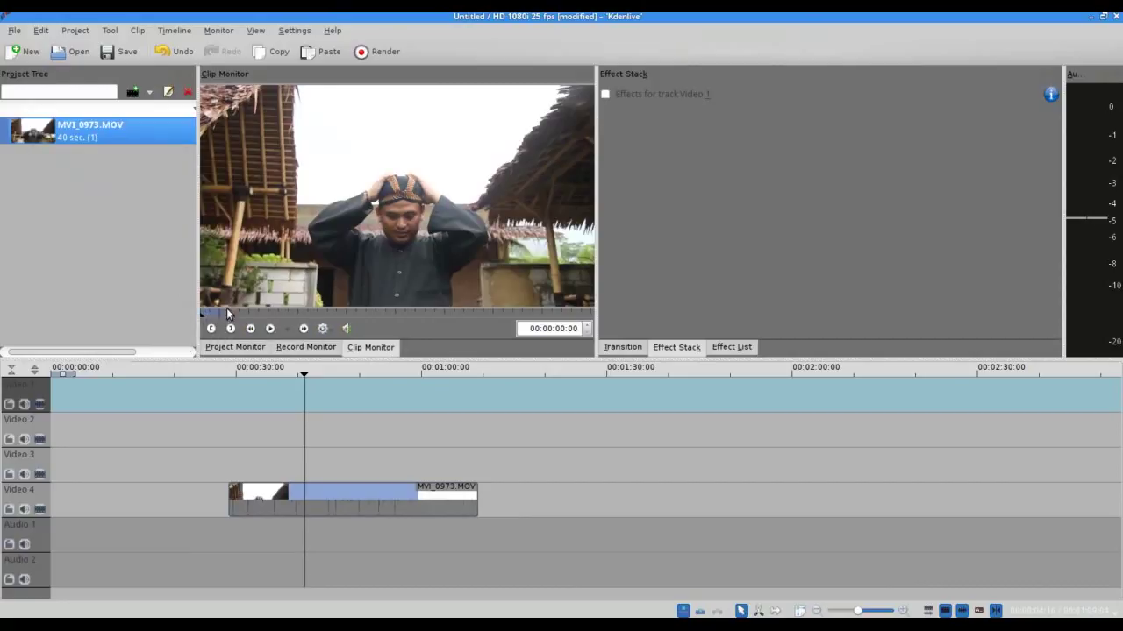
pyautogui.click(270, 328)
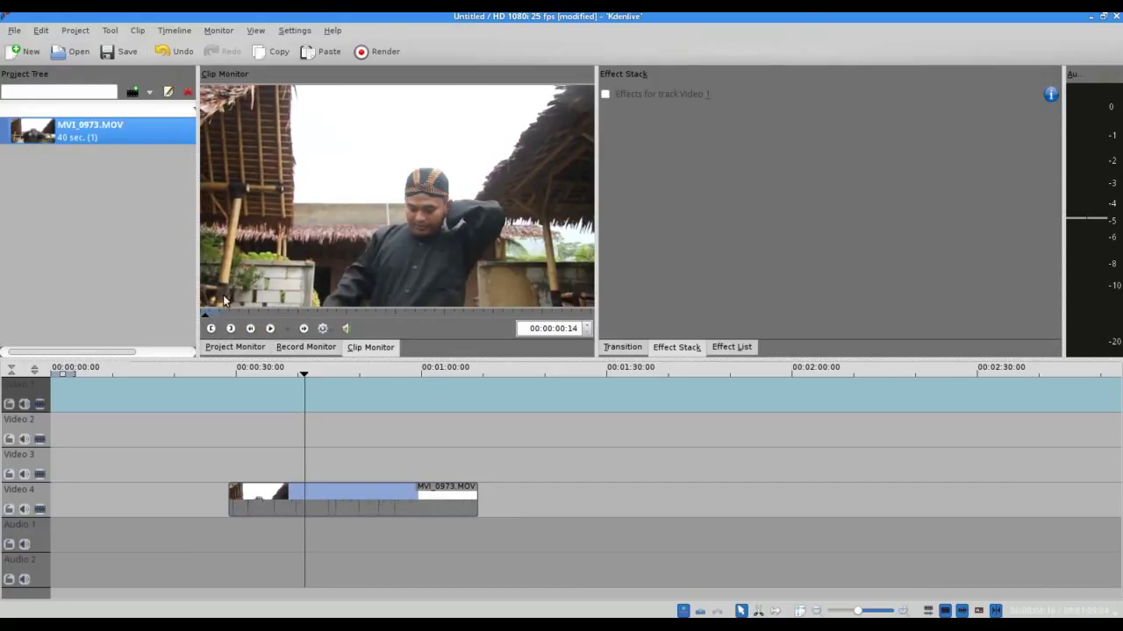
# Play through the source clip in the Clip Monitor and mark a zone from 00:00:04:09 to 00:00:12:19.
pyautogui.click(270, 328)
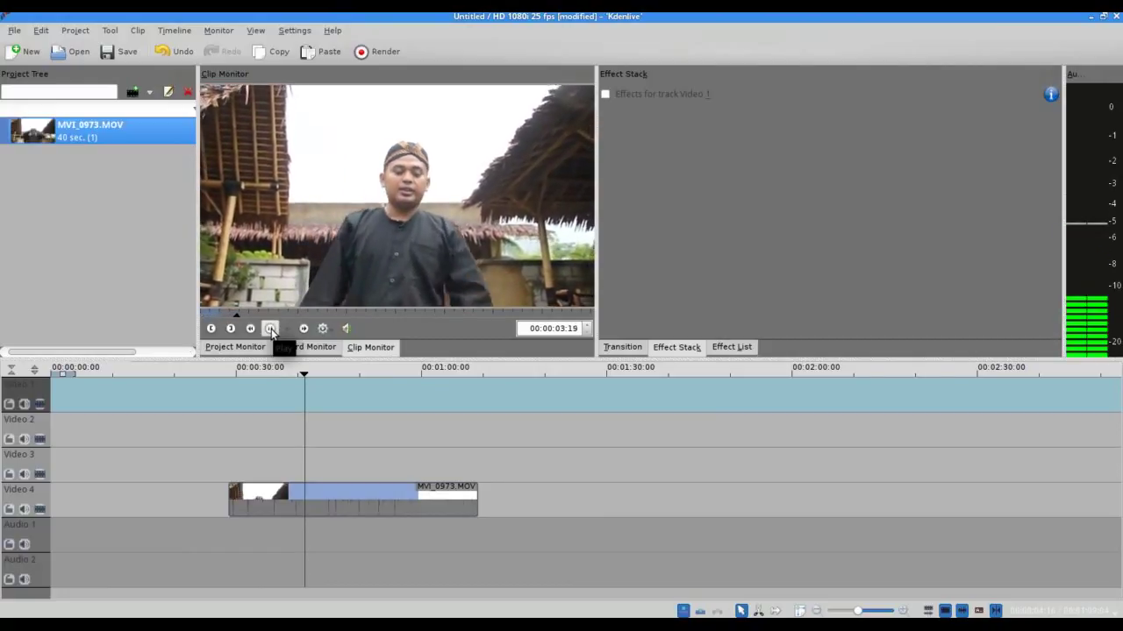
pyautogui.click(270, 328)
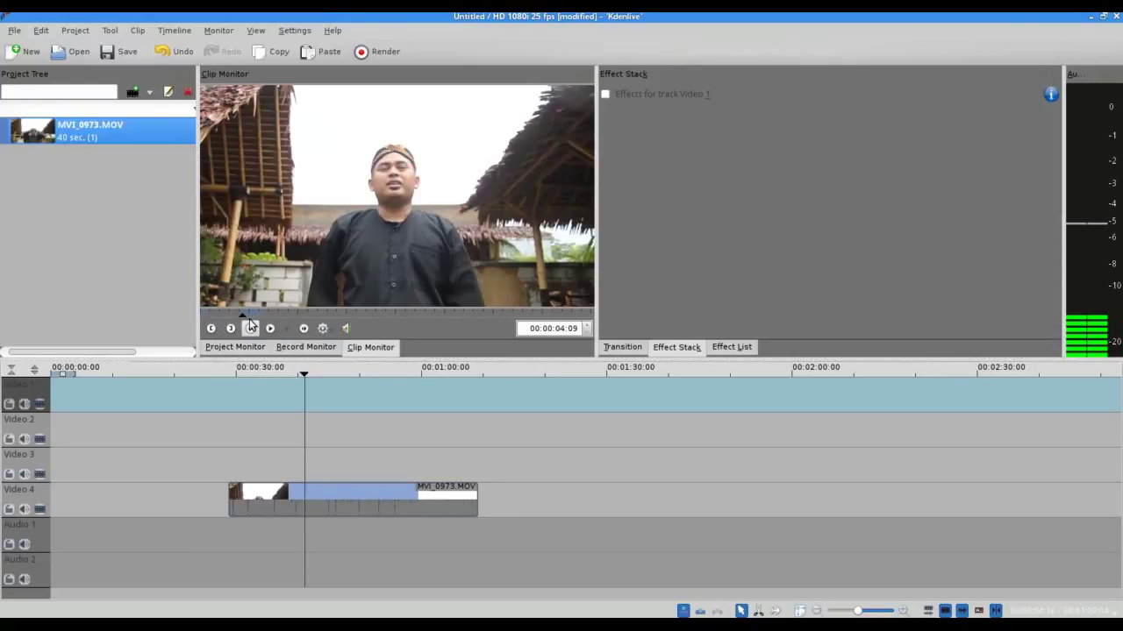
pyautogui.click(306, 314)
pyautogui.click(270, 328)
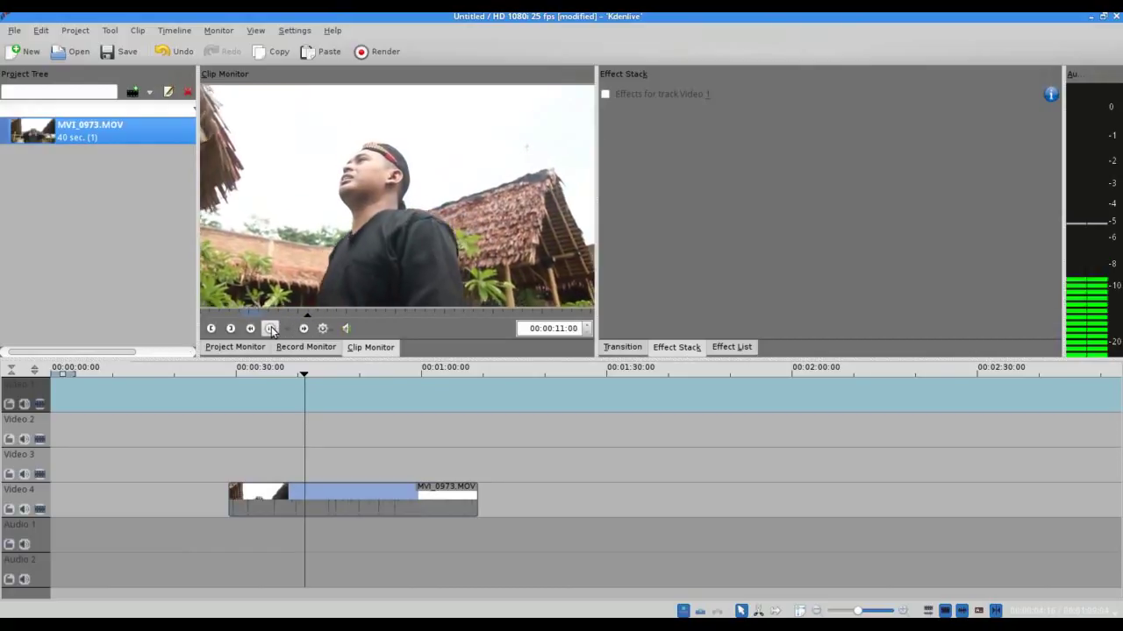
pyautogui.click(271, 328)
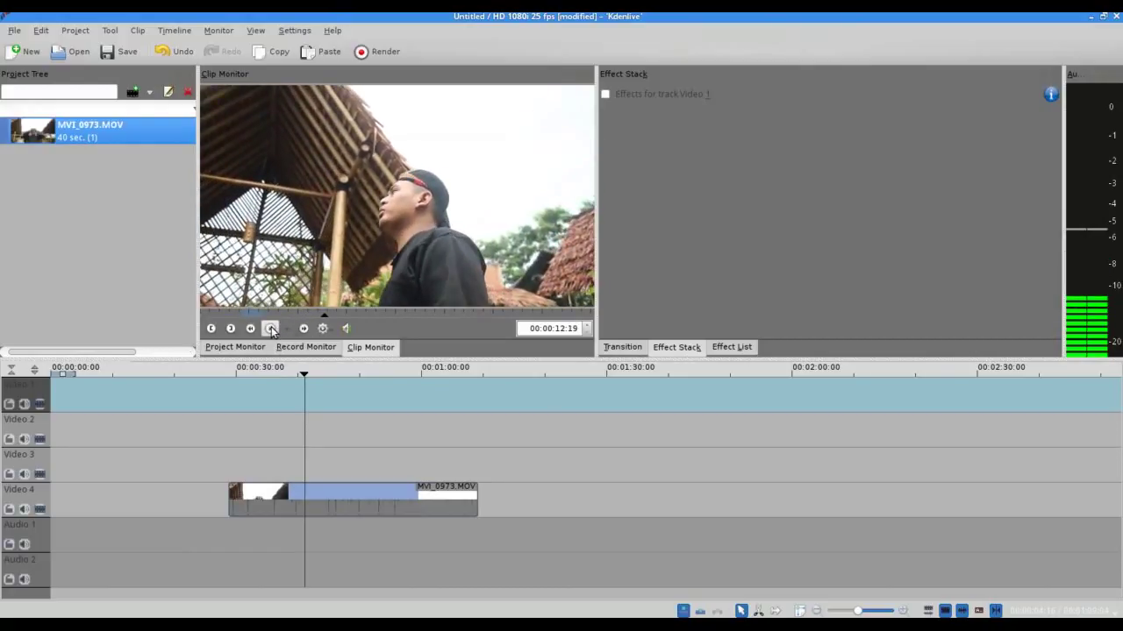
pyautogui.click(232, 330)
# Try placing the marked zone on Video 3 and the full source clip on Video 2, and delete both timeline clips.
pyautogui.moveTo(331, 200); pyautogui.dragTo(314, 460)
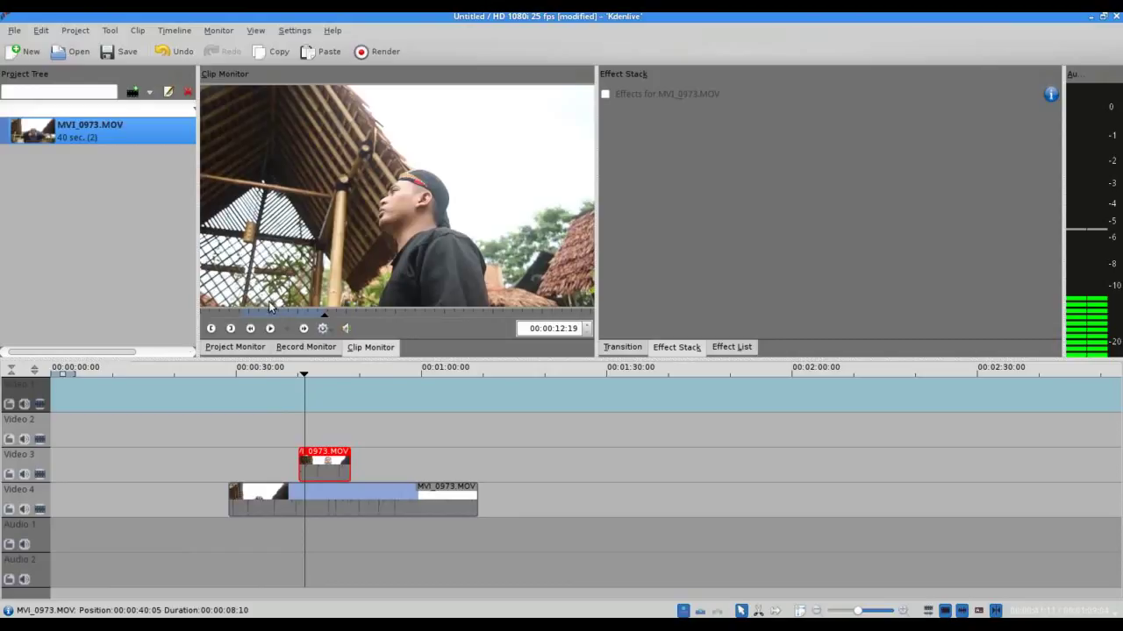
pyautogui.moveTo(65, 138); pyautogui.dragTo(236, 429)
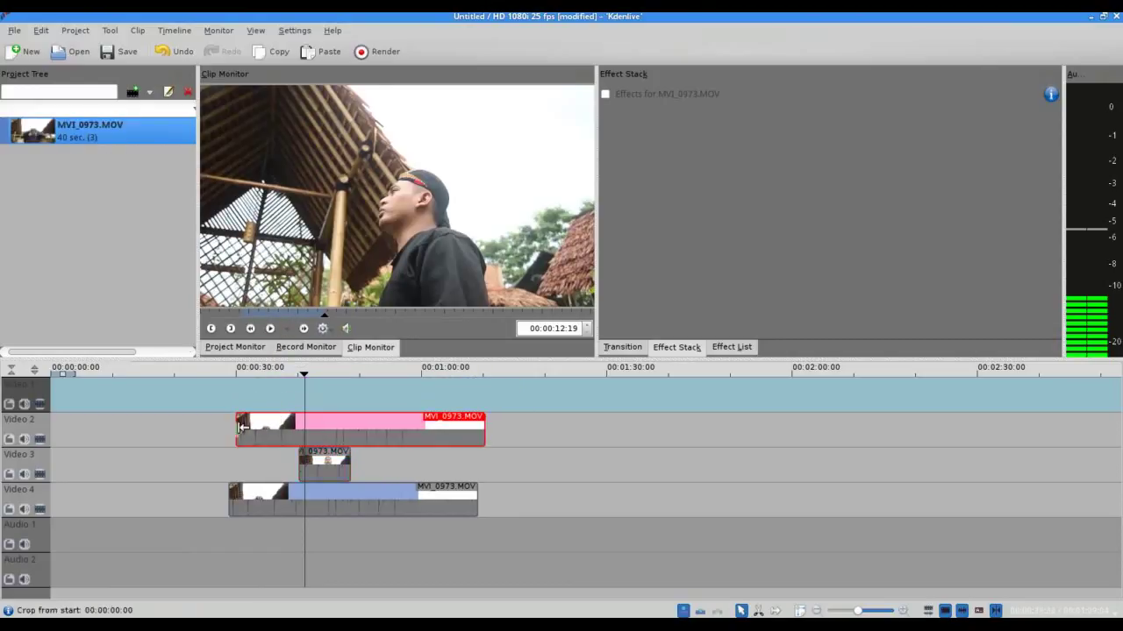
pyautogui.press('Delete')
pyautogui.click(324, 465)
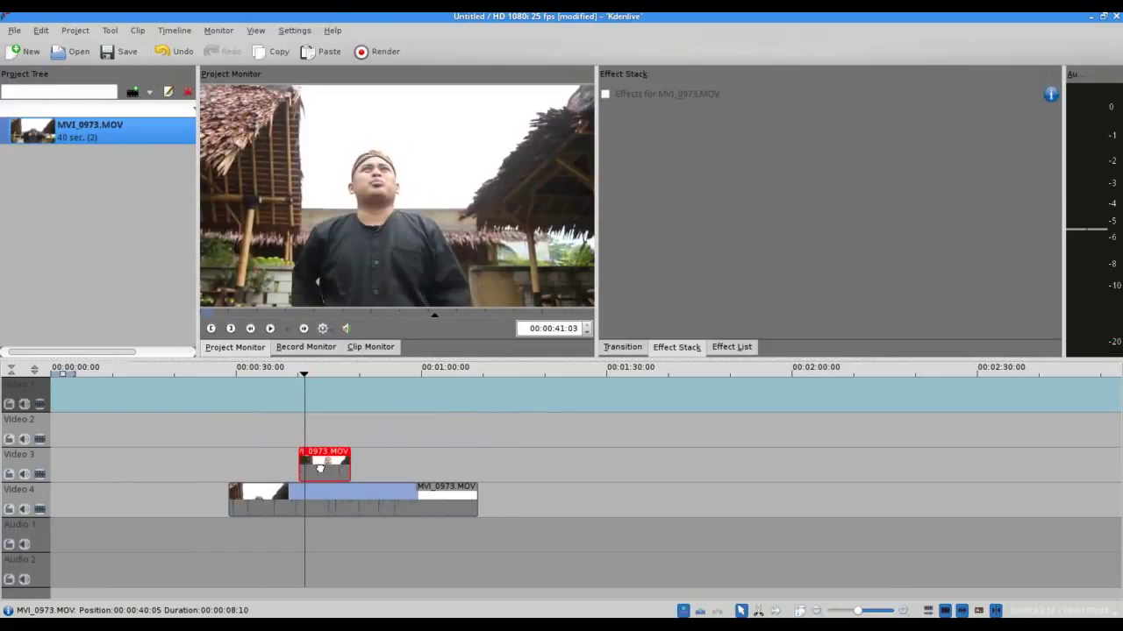
pyautogui.press('Delete')
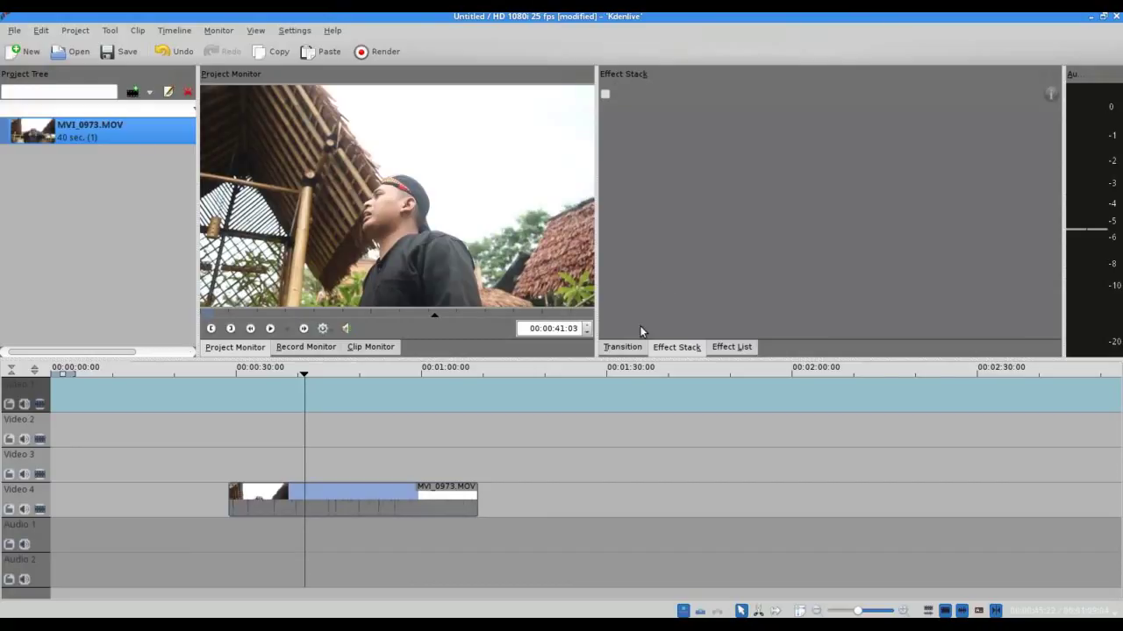
# Look through the Transition, Effect Stack and Effect List views.
pyautogui.click(624, 347)
pyautogui.click(673, 347)
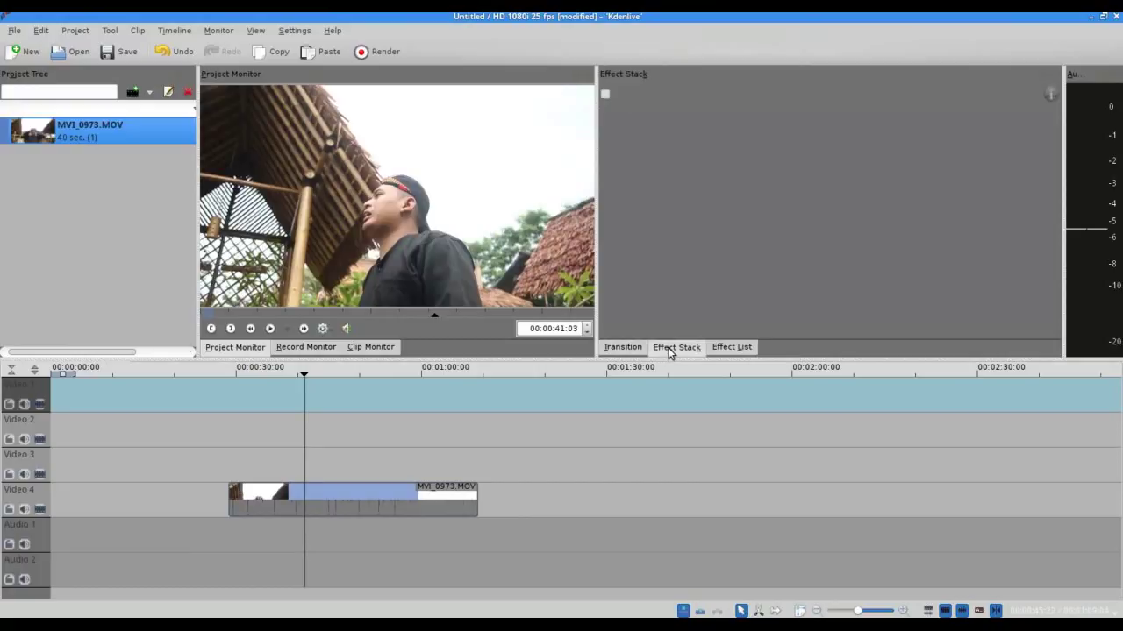
pyautogui.click(733, 348)
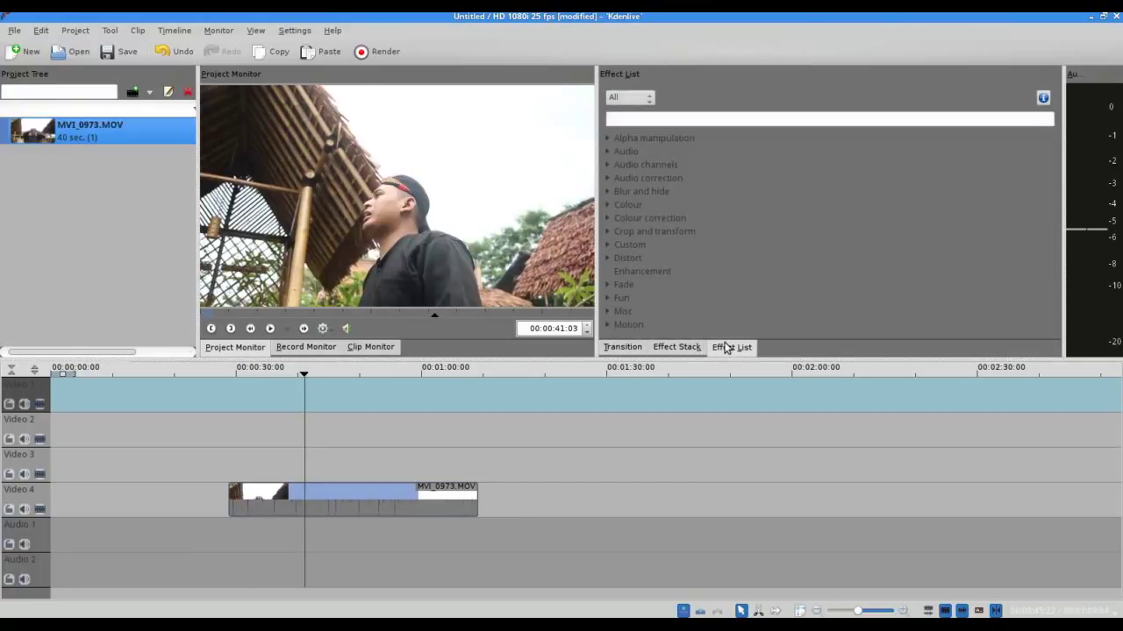
pyautogui.click(684, 349)
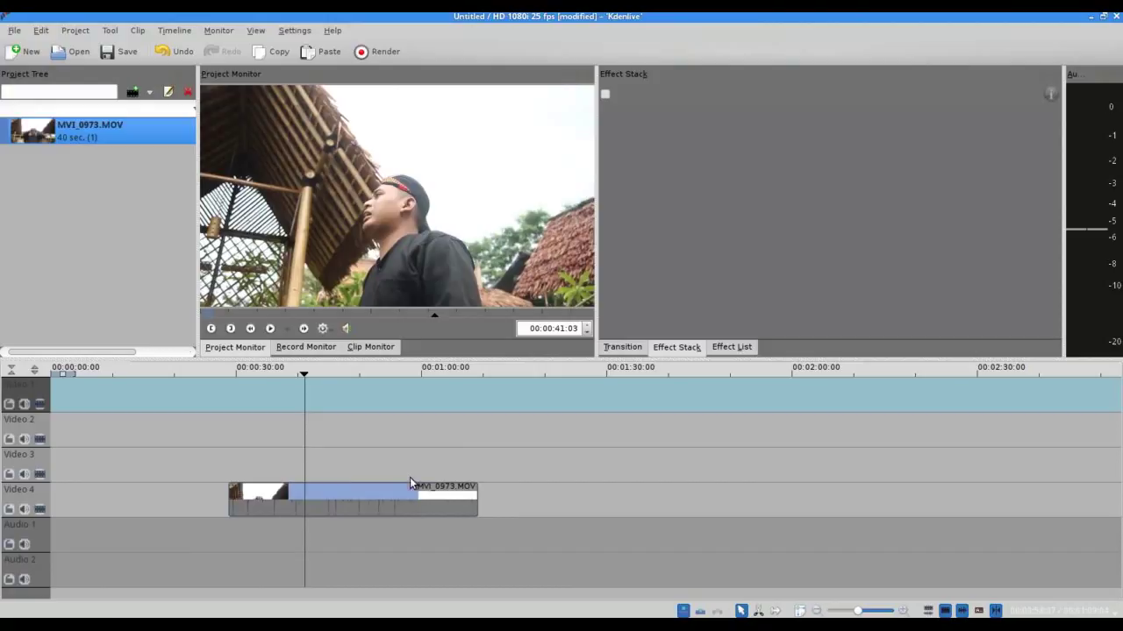
# Browse the effect categories and apply the Curves effect from Colour correction to the MVI_0973.MOV clip on Video 4.
pyautogui.click(341, 494)
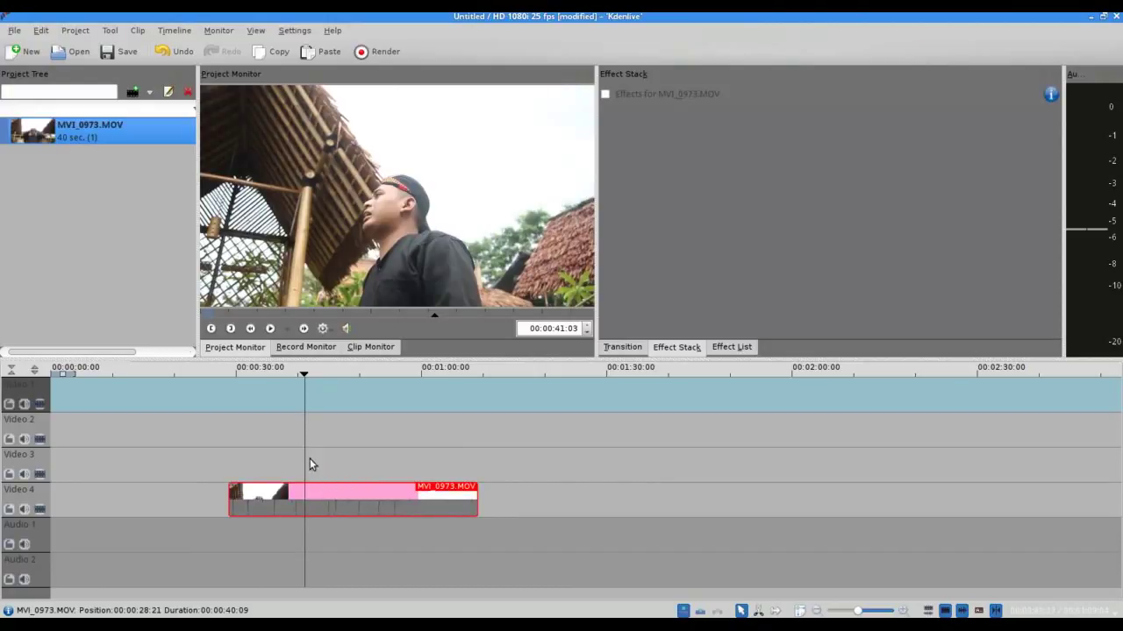
pyautogui.click(728, 351)
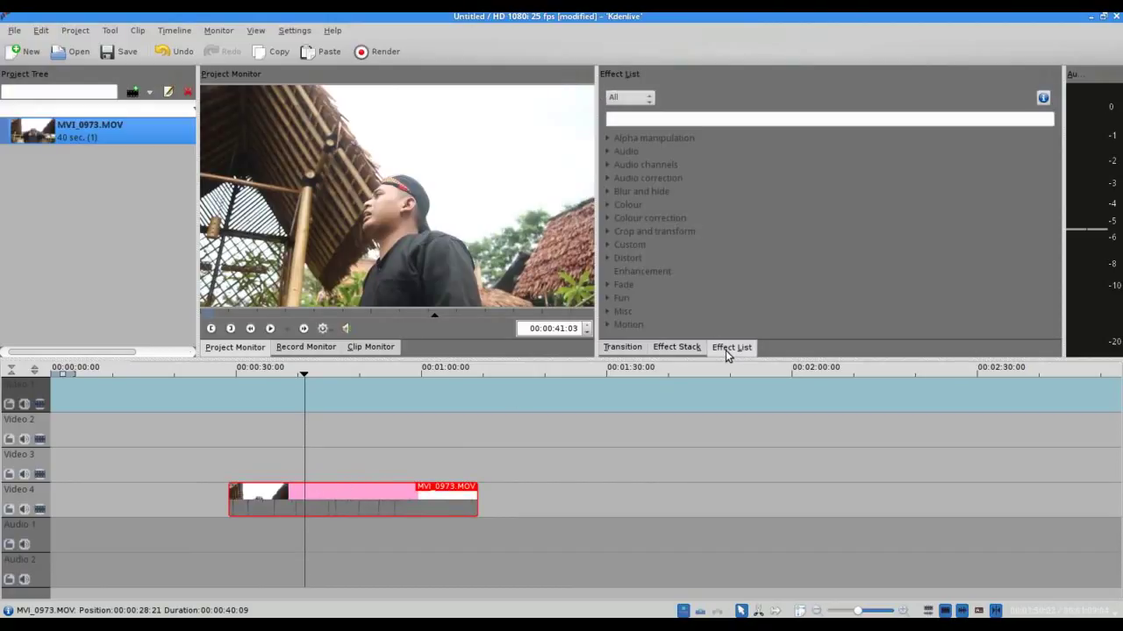
pyautogui.click(609, 220)
pyautogui.click(656, 274)
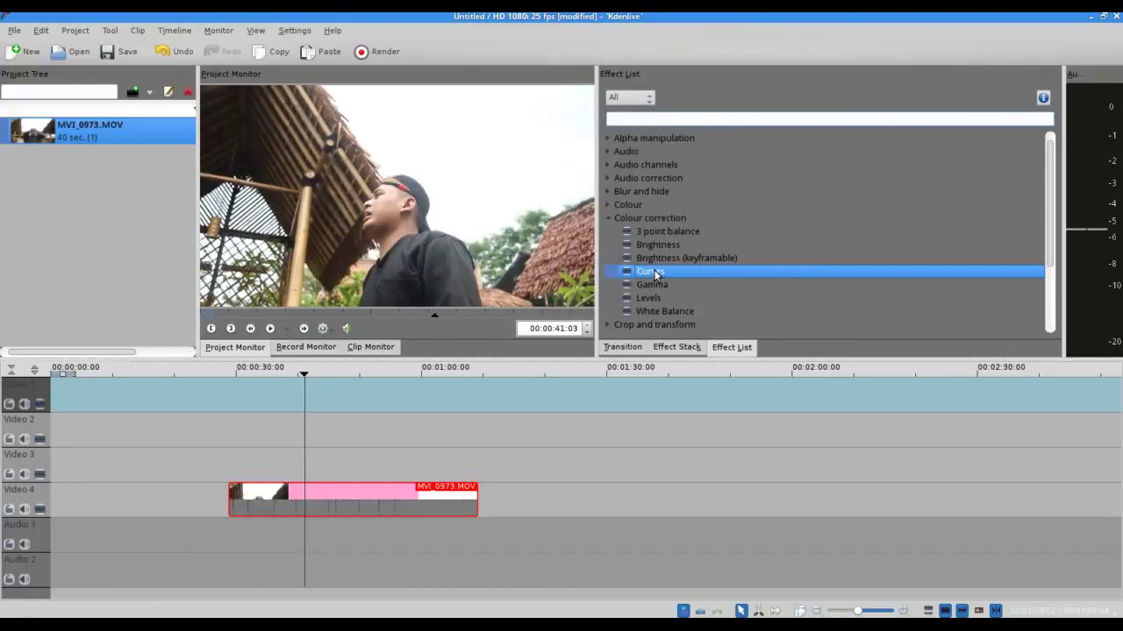
pyautogui.click(608, 140)
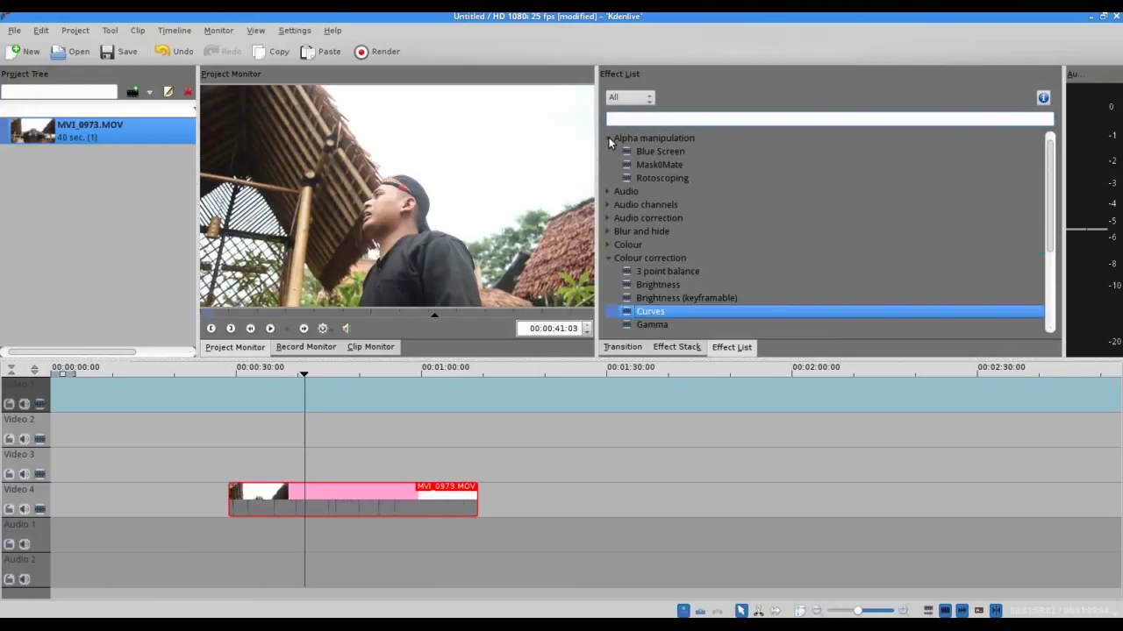
pyautogui.click(609, 138)
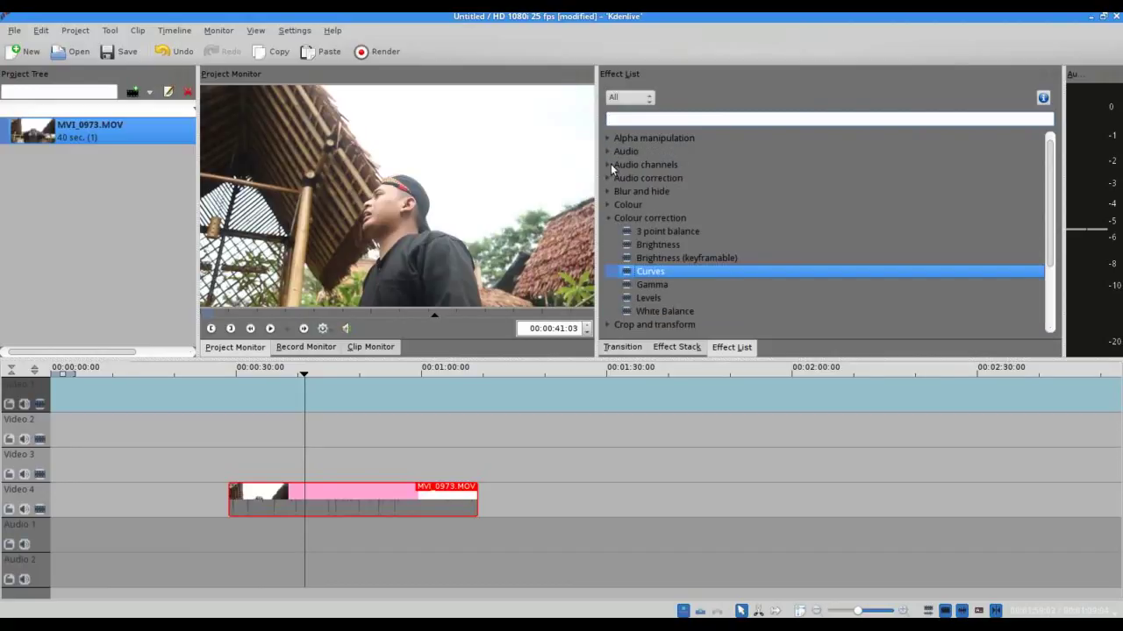
pyautogui.moveTo(649, 277); pyautogui.dragTo(377, 504)
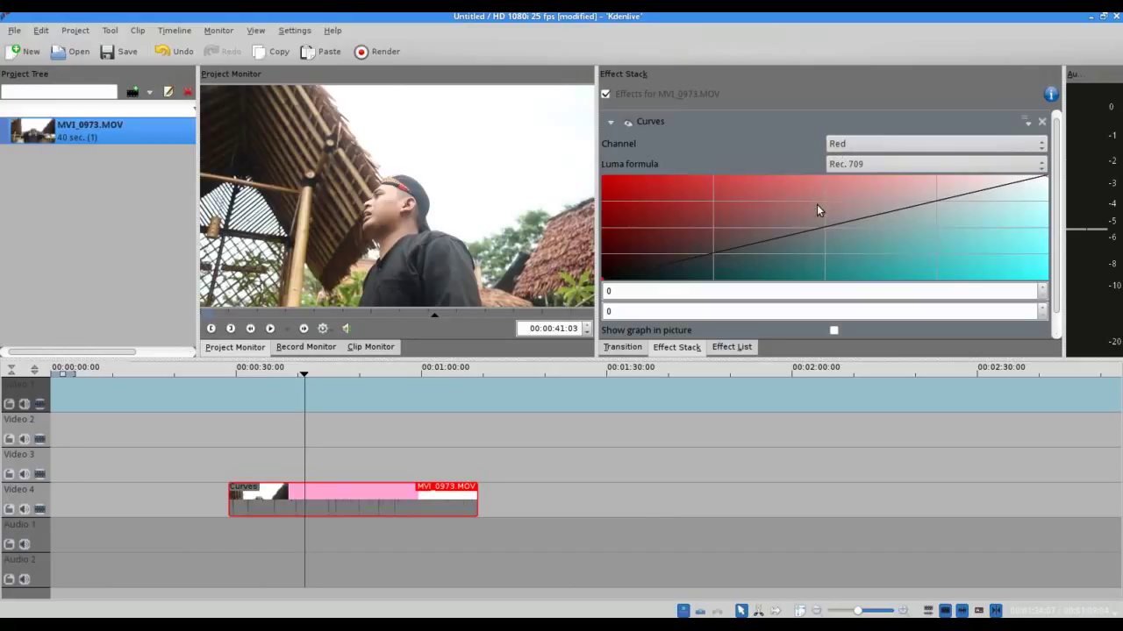
# Raise the middle of the Red curve to about 484, 523 and switch the Curves channel to Luma.
pyautogui.moveTo(822, 226)
pyautogui.mouseDown()
pyautogui.moveTo(807, 213)
pyautogui.moveTo(816, 226)
pyautogui.mouseUp()
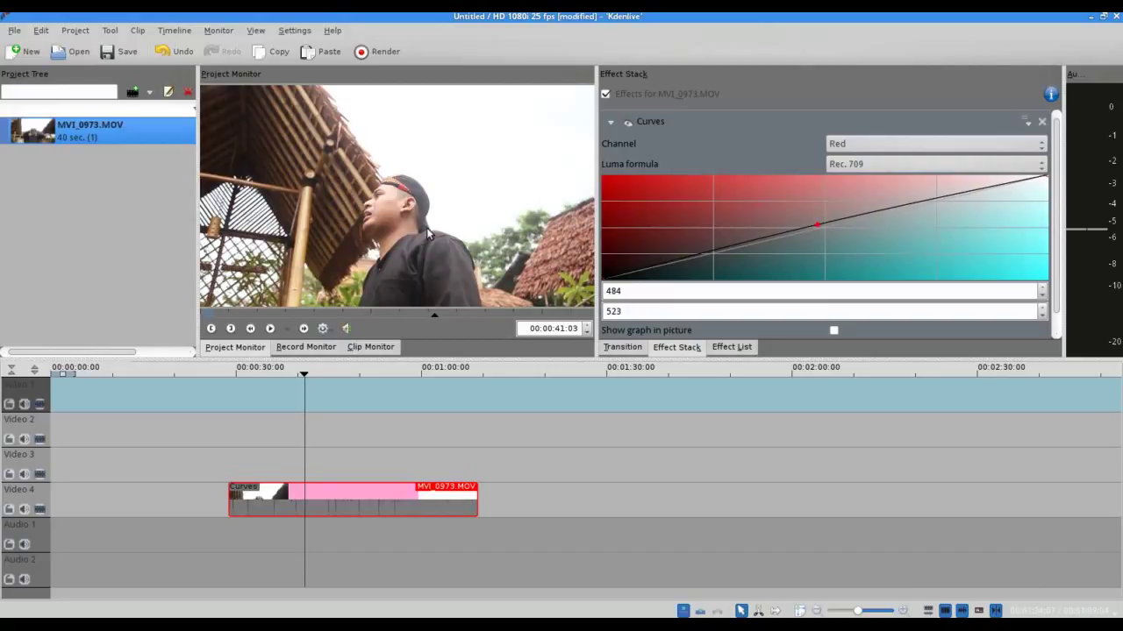
pyautogui.moveTo(1043, 177)
pyautogui.mouseDown()
pyautogui.moveTo(1049, 198)
pyautogui.moveTo(1047, 176)
pyautogui.mouseUp()
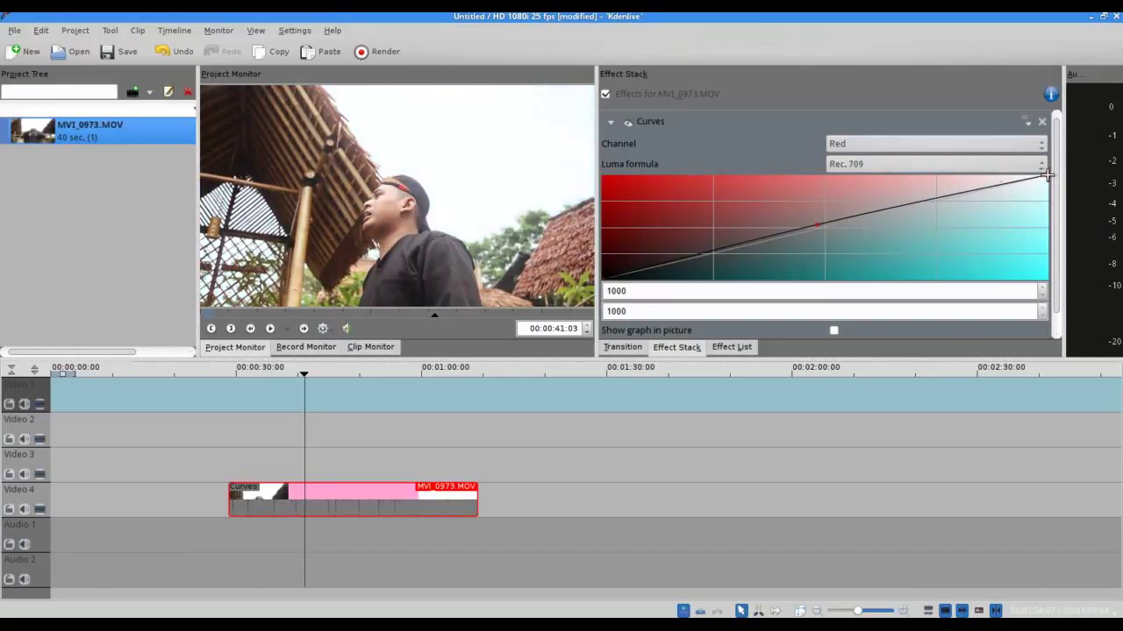
pyautogui.click(881, 150)
pyautogui.click(860, 191)
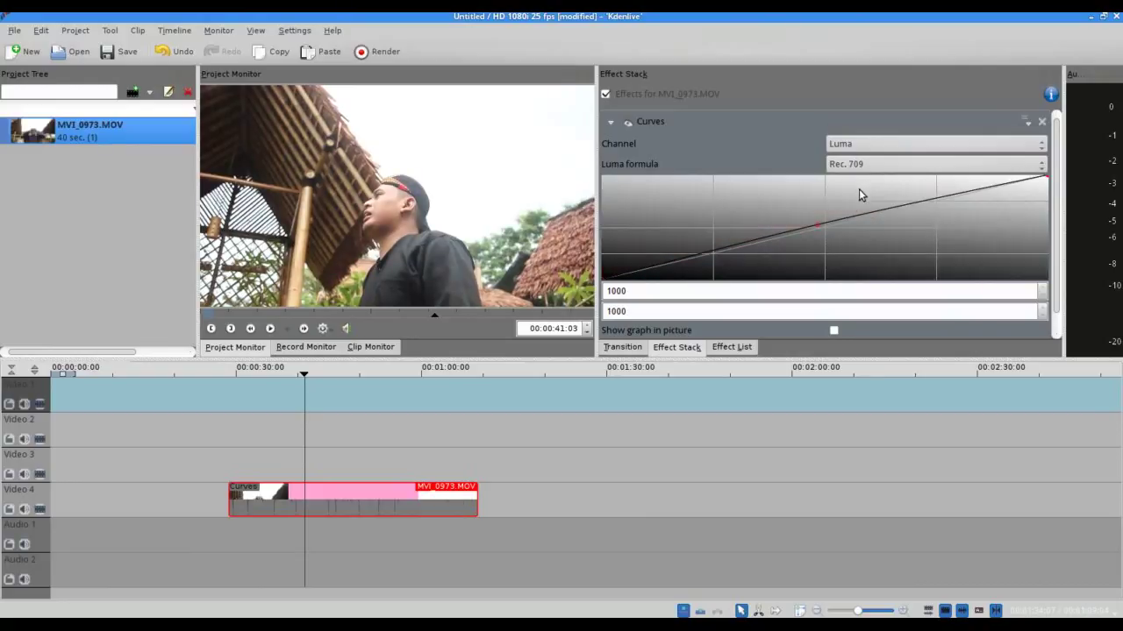
# Shape the Luma curve with a midpoint at about 491, 490, a raised shadow point and the highlight end at about 1000, 846.
pyautogui.click(820, 226)
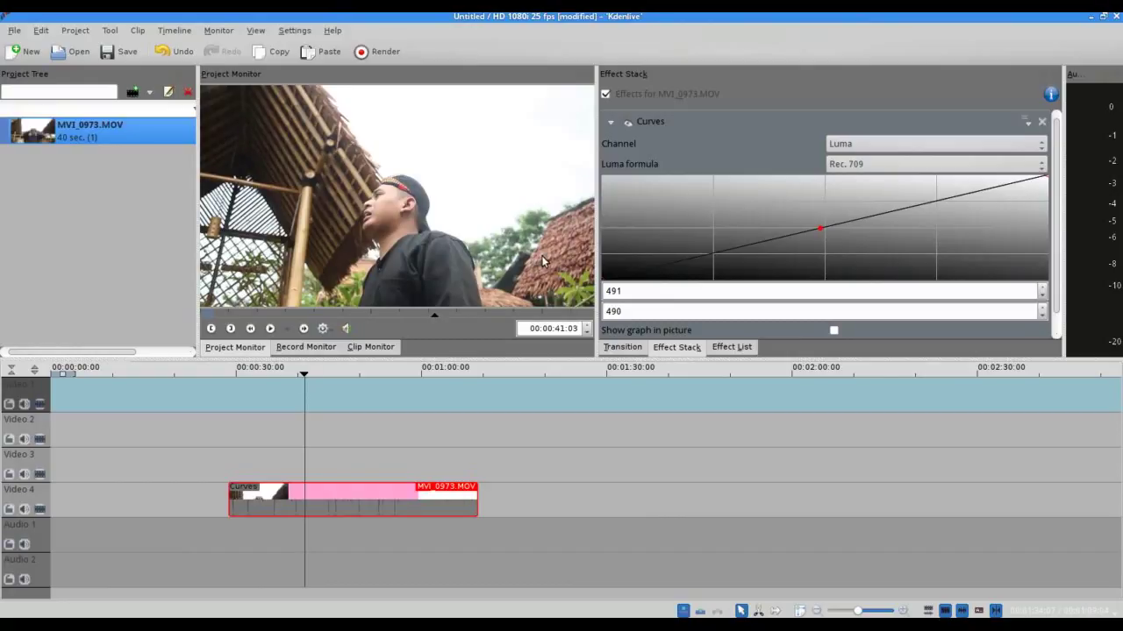
pyautogui.moveTo(636, 269); pyautogui.dragTo(598, 286)
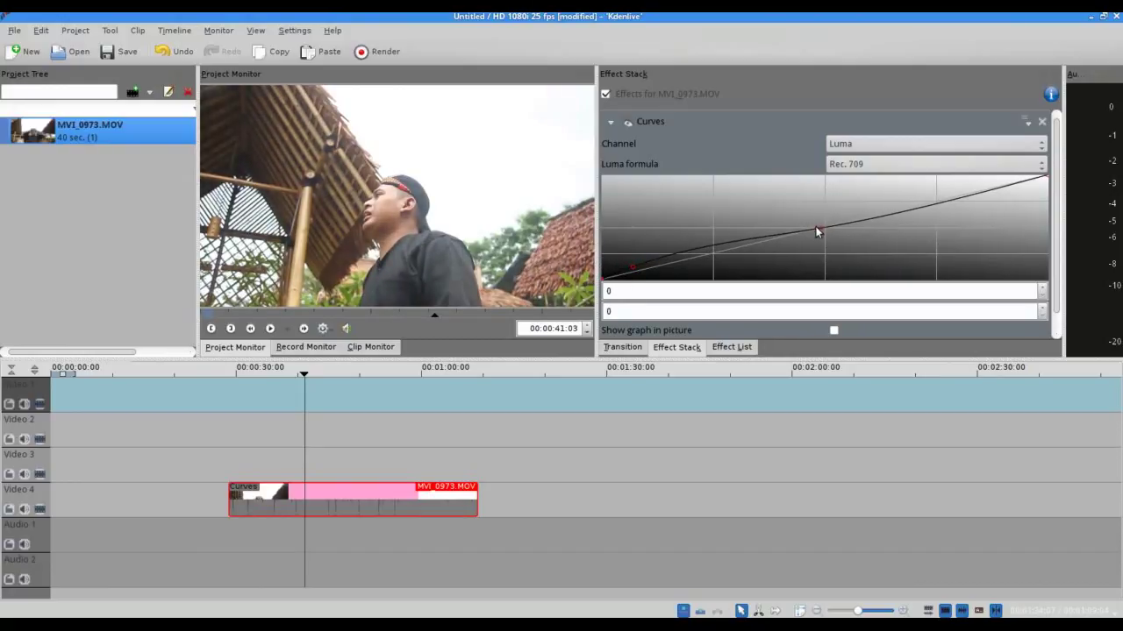
pyautogui.moveTo(1046, 178); pyautogui.dragTo(1049, 192)
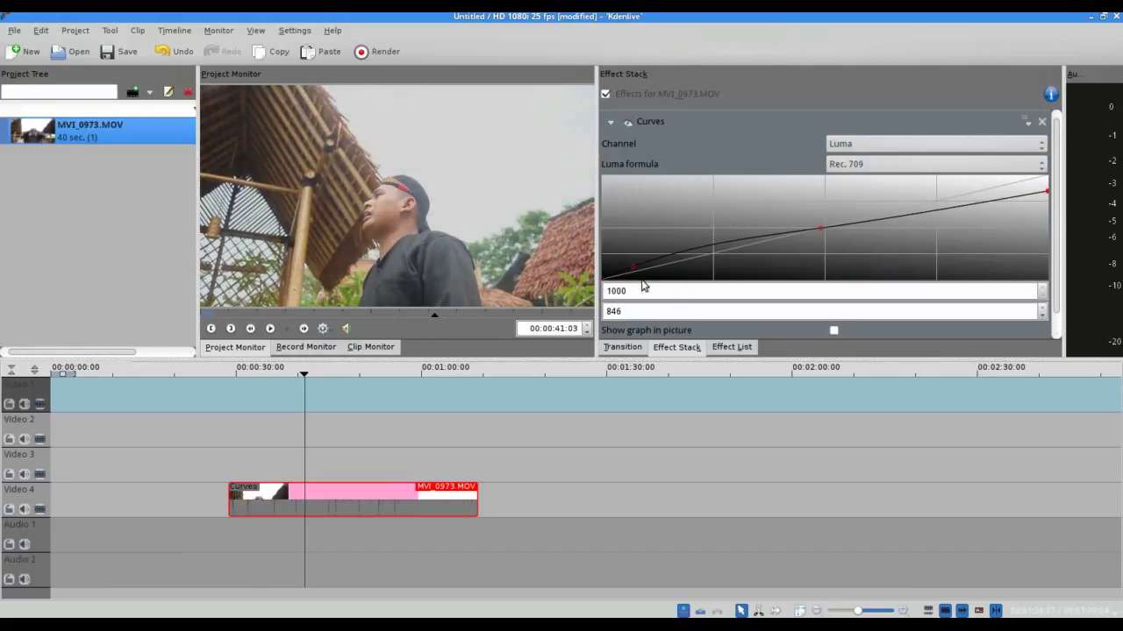
pyautogui.scroll(-1, 787, 274)
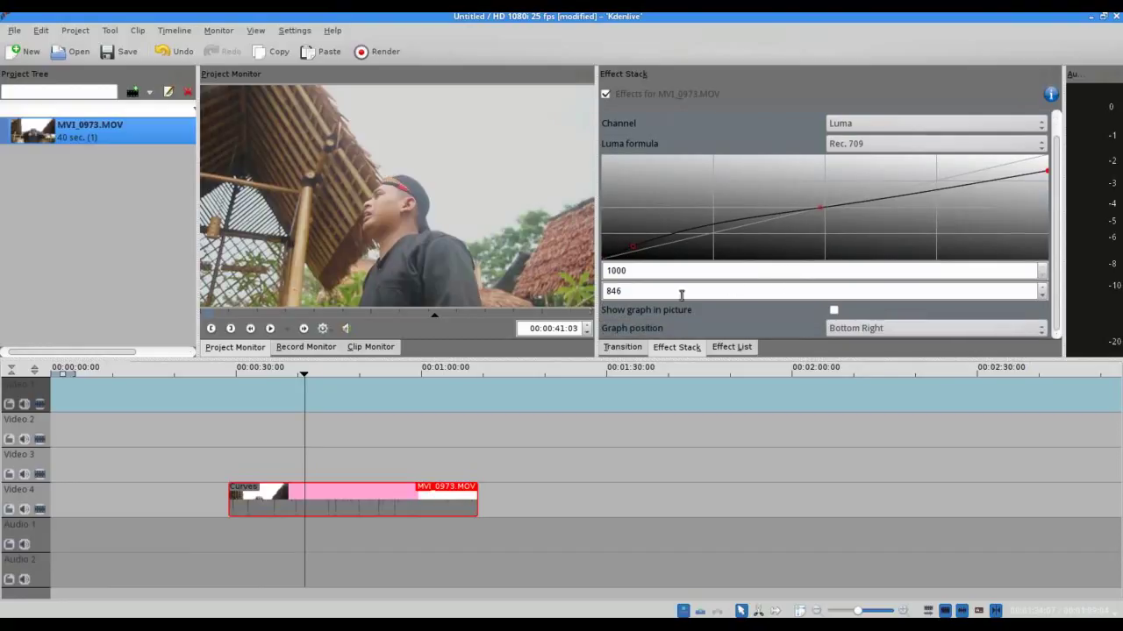
# Place the marked zone of MVI_0973.MOV on Video 3 at the playhead and add a Dissolve transition at its start.
pyautogui.click(98, 130)
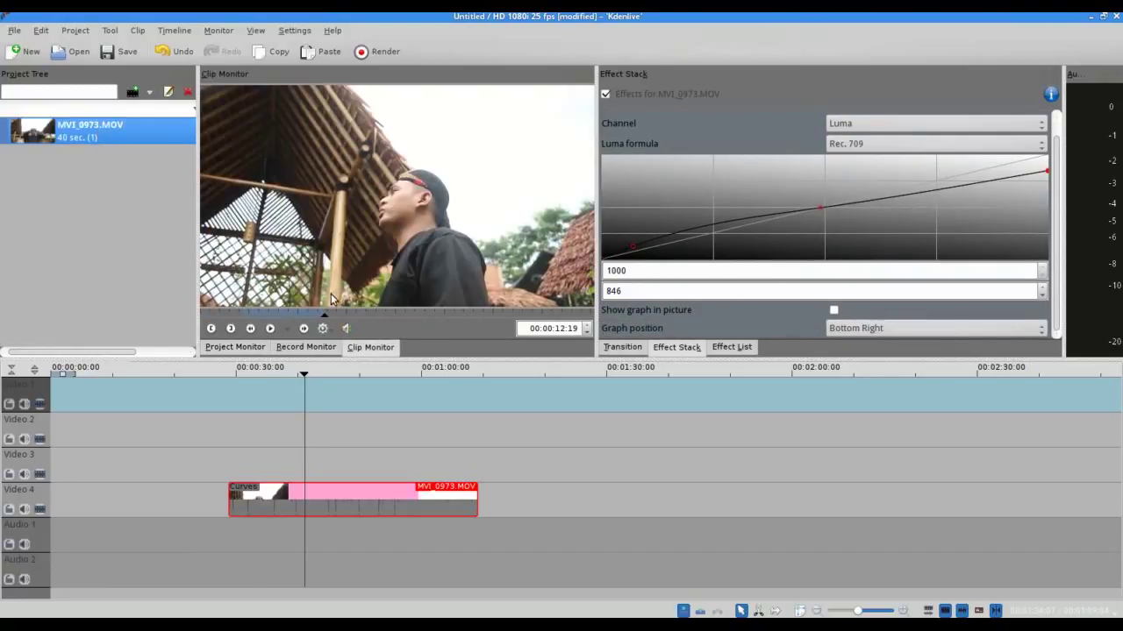
pyautogui.moveTo(97, 129); pyautogui.dragTo(306, 462)
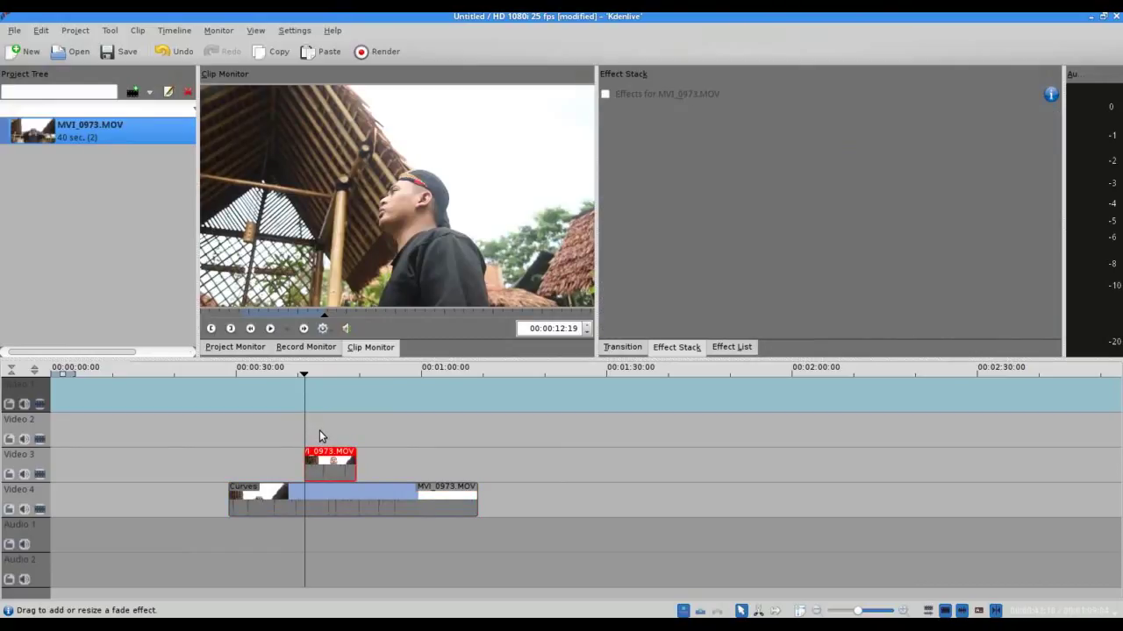
pyautogui.click(630, 348)
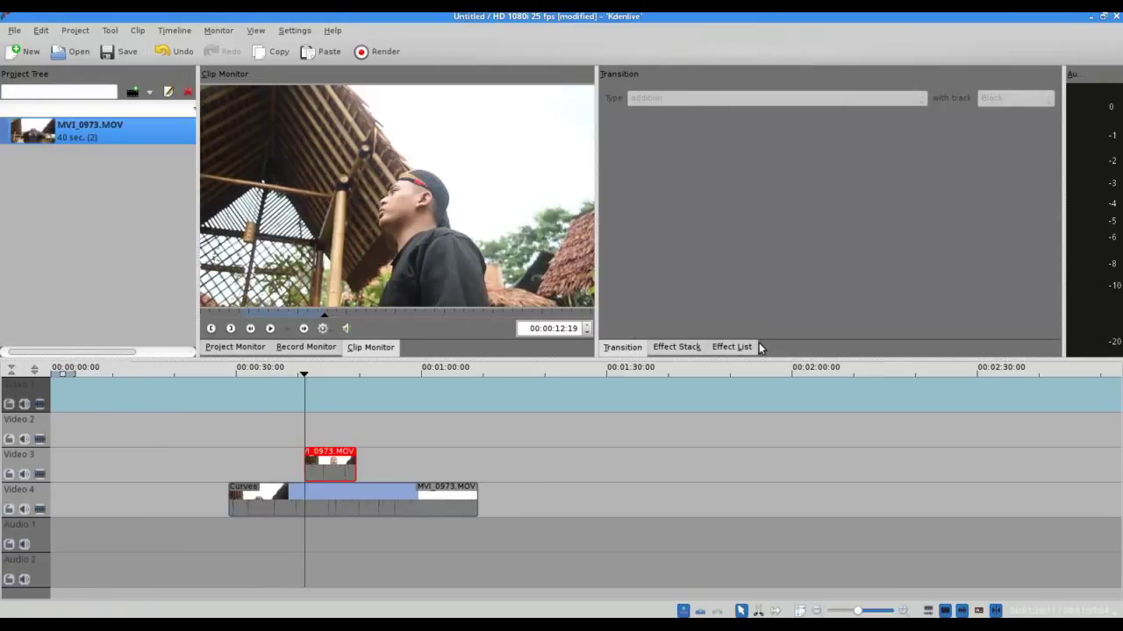
pyautogui.click(311, 483)
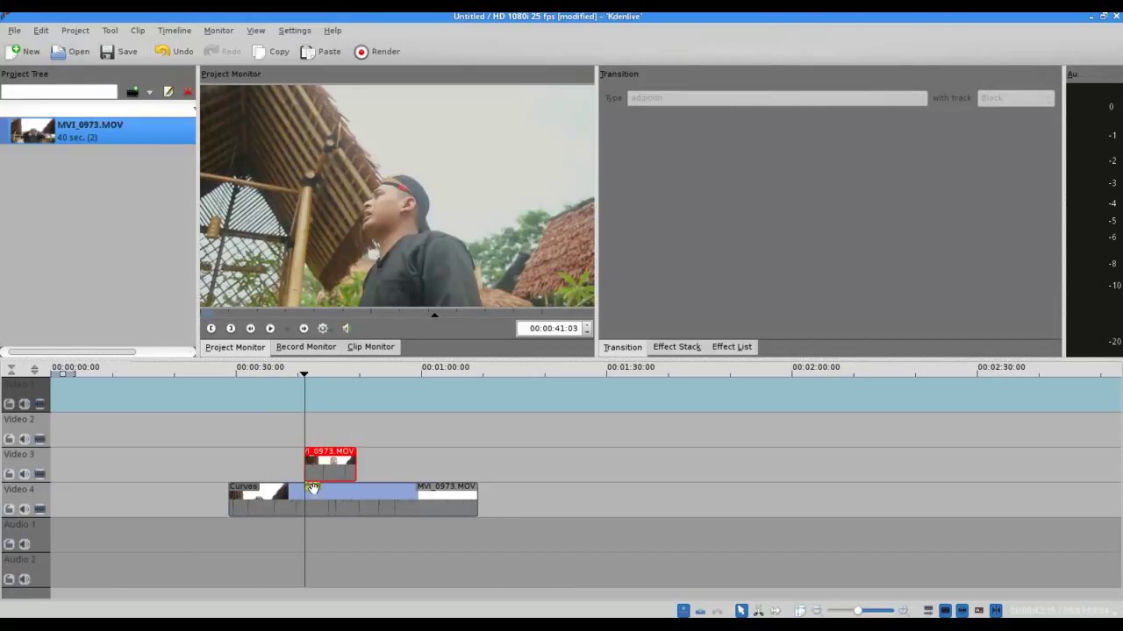
pyautogui.click(313, 486)
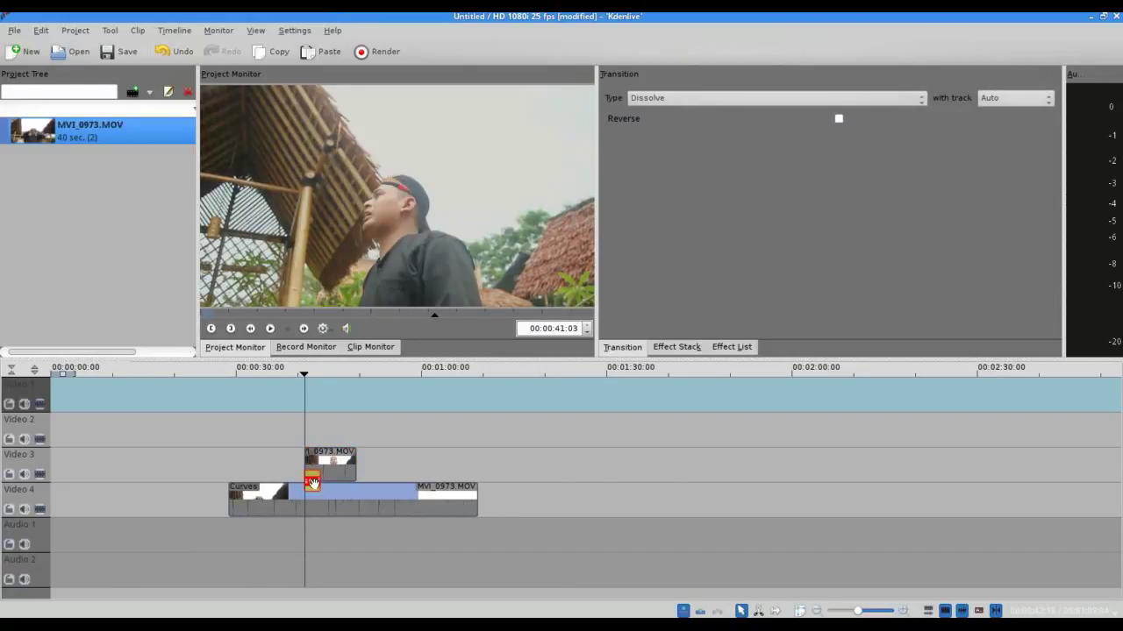
# Preview the dissolve in the Project Monitor, mute the Video 3 track and play the dissolve again.
pyautogui.click(298, 423)
pyautogui.press('space')
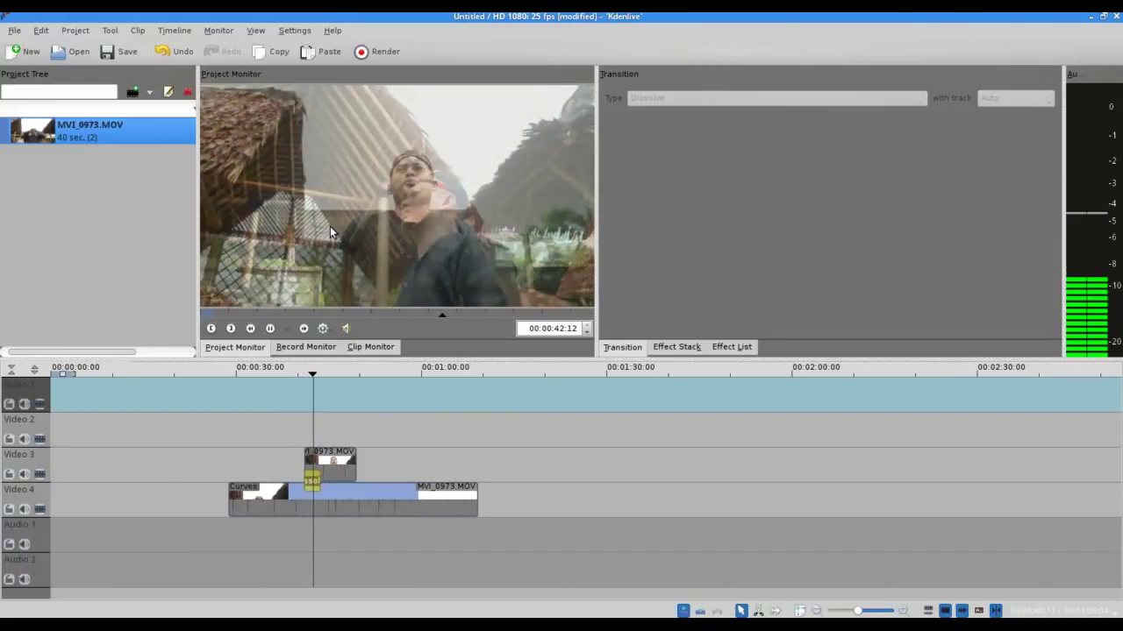
pyautogui.press('space')
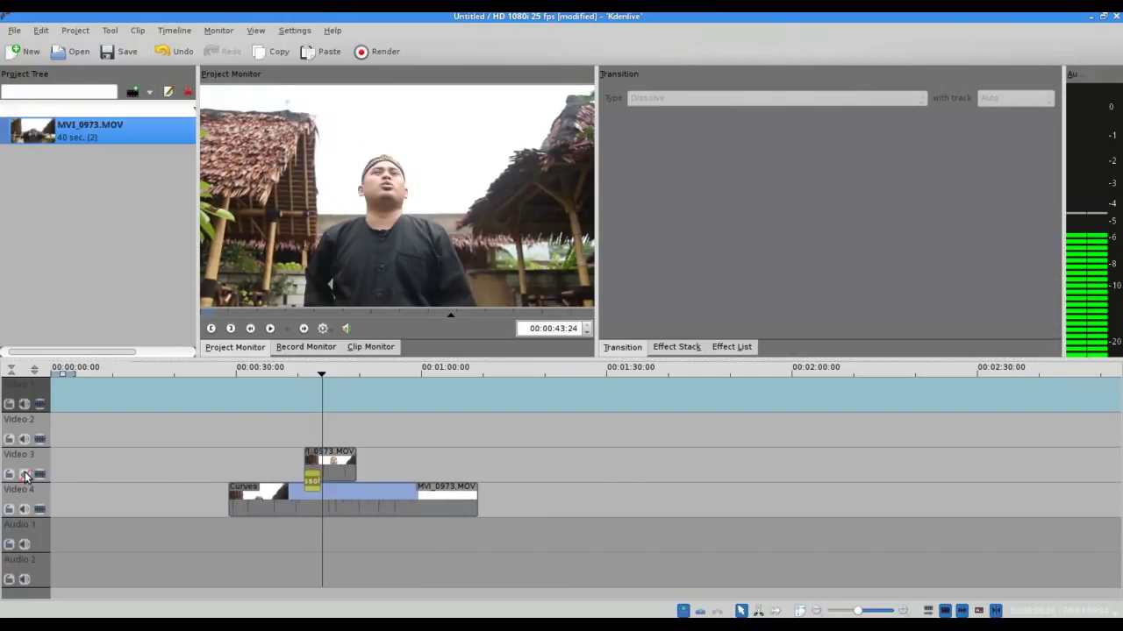
pyautogui.click(298, 428)
pyautogui.press('space')
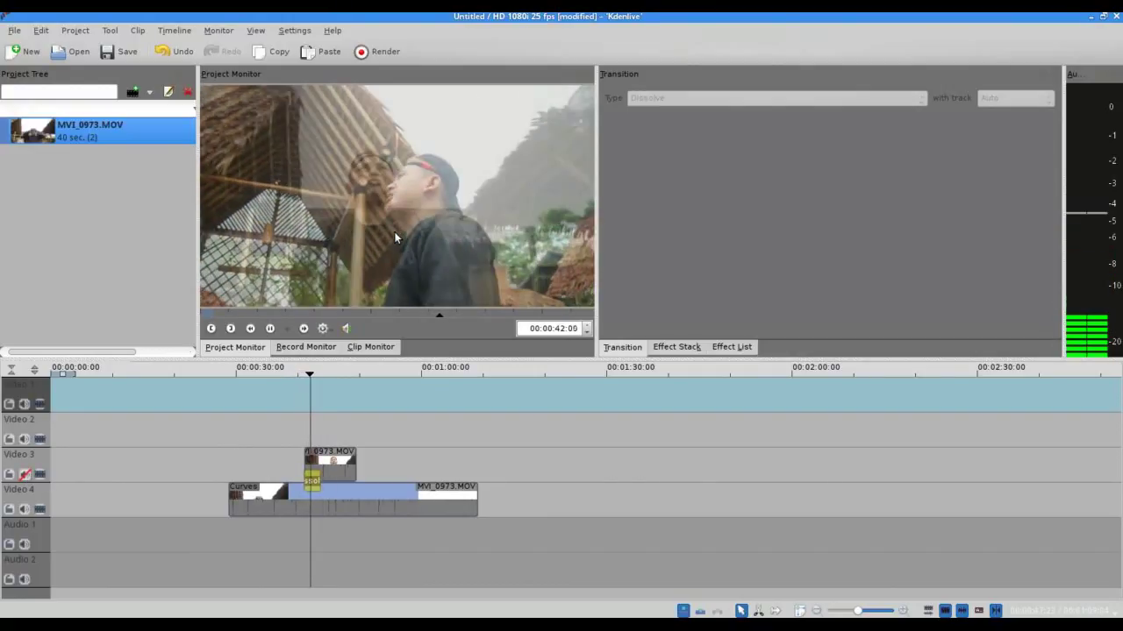
pyautogui.press('space')
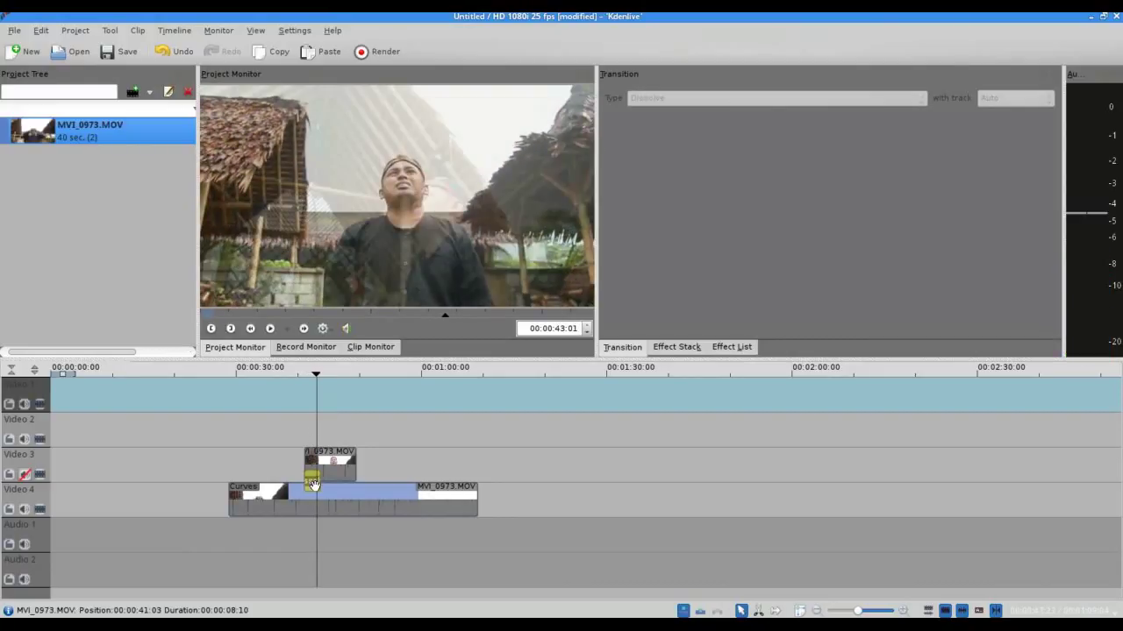
# Change the Dissolve transition between the Video 3 and Video 4 clips to Slide and play it in the Project Monitor.
pyautogui.click(313, 482)
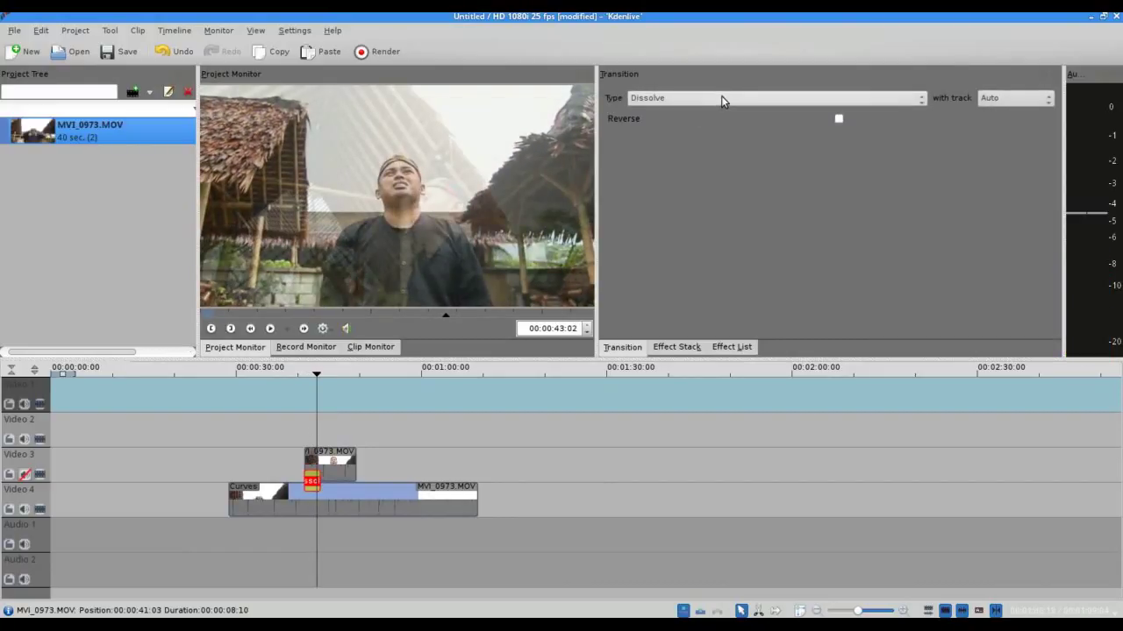
pyautogui.click(721, 96)
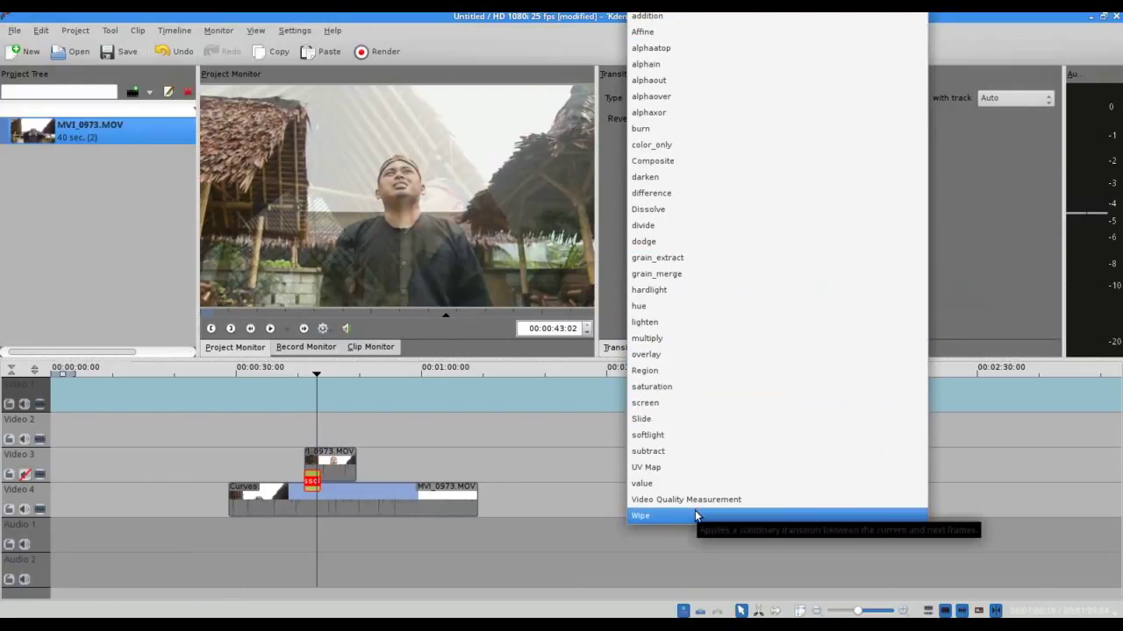
pyautogui.click(665, 420)
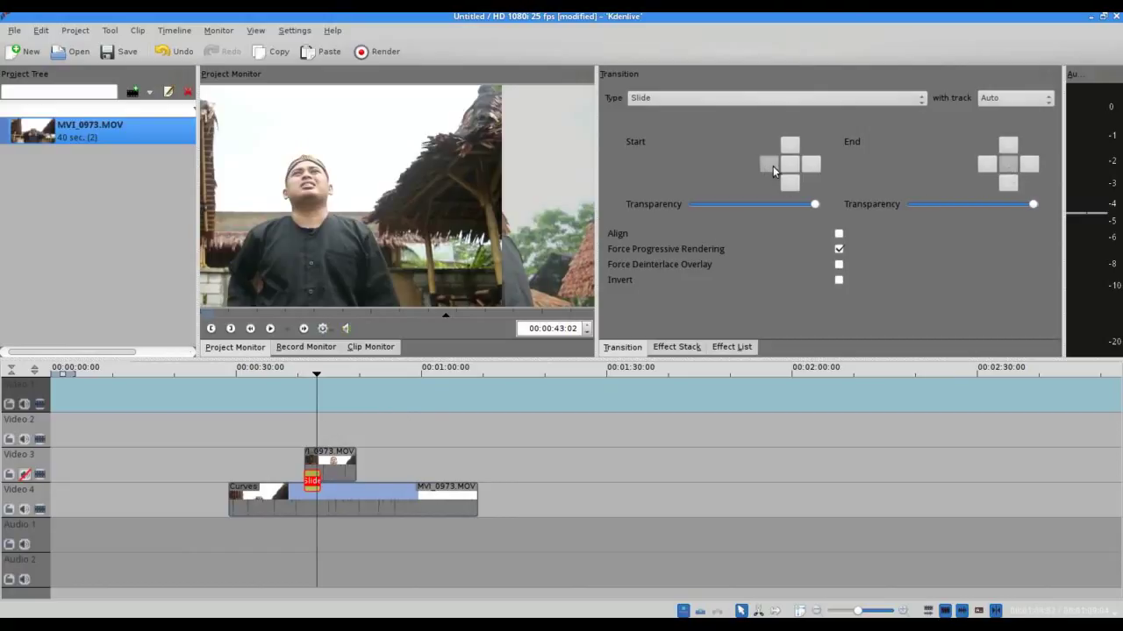
pyautogui.click(301, 434)
pyautogui.press('space')
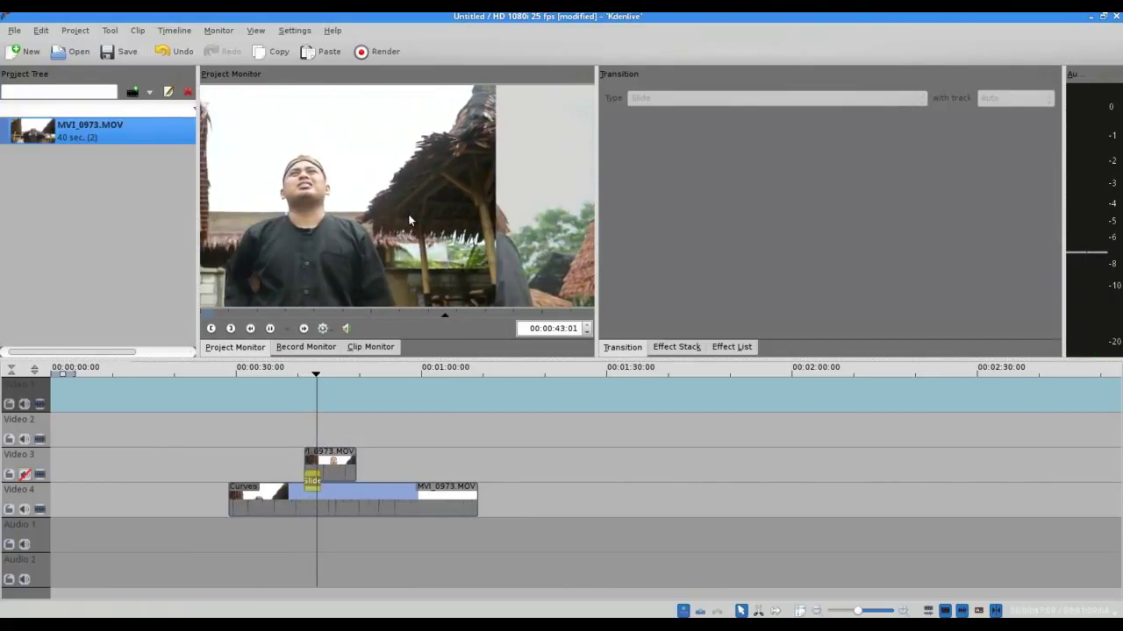
pyautogui.click(398, 264)
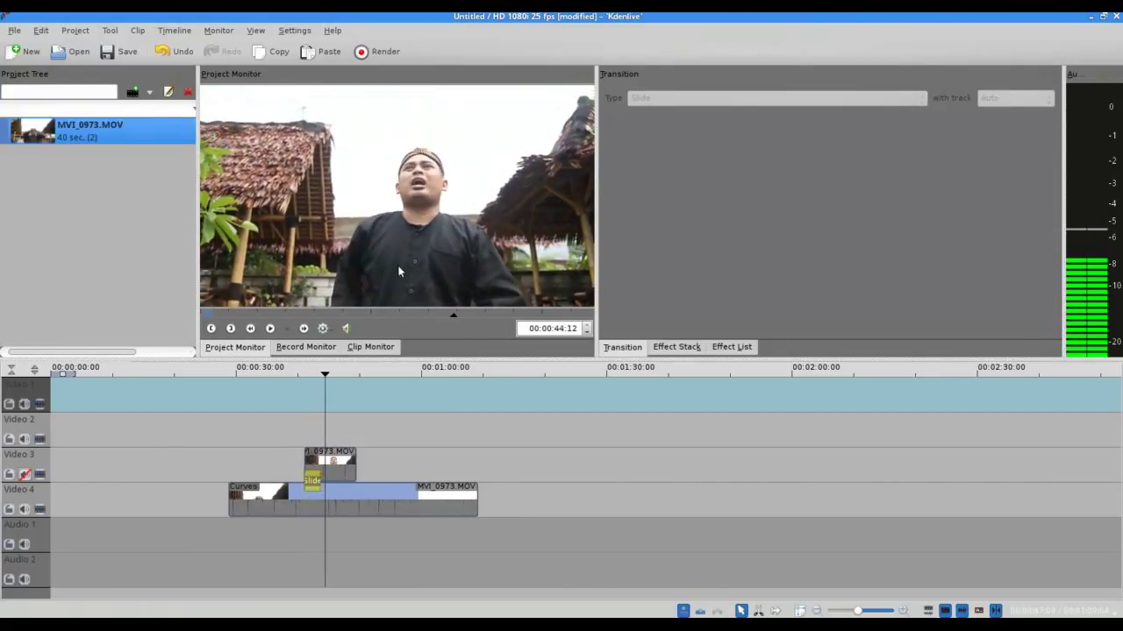
# Change the Slide transition's type to Wipe, view the available wipe image files and set its softness to 12.
pyautogui.click(314, 481)
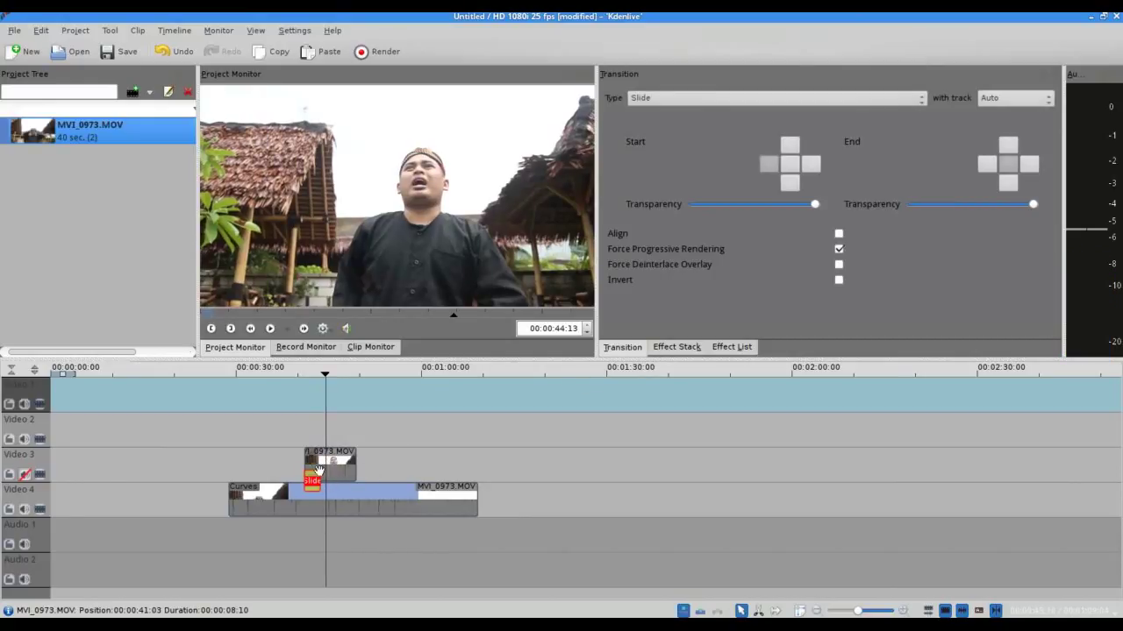
pyautogui.click(650, 98)
pyautogui.press('Escape')
pyautogui.press('Down')
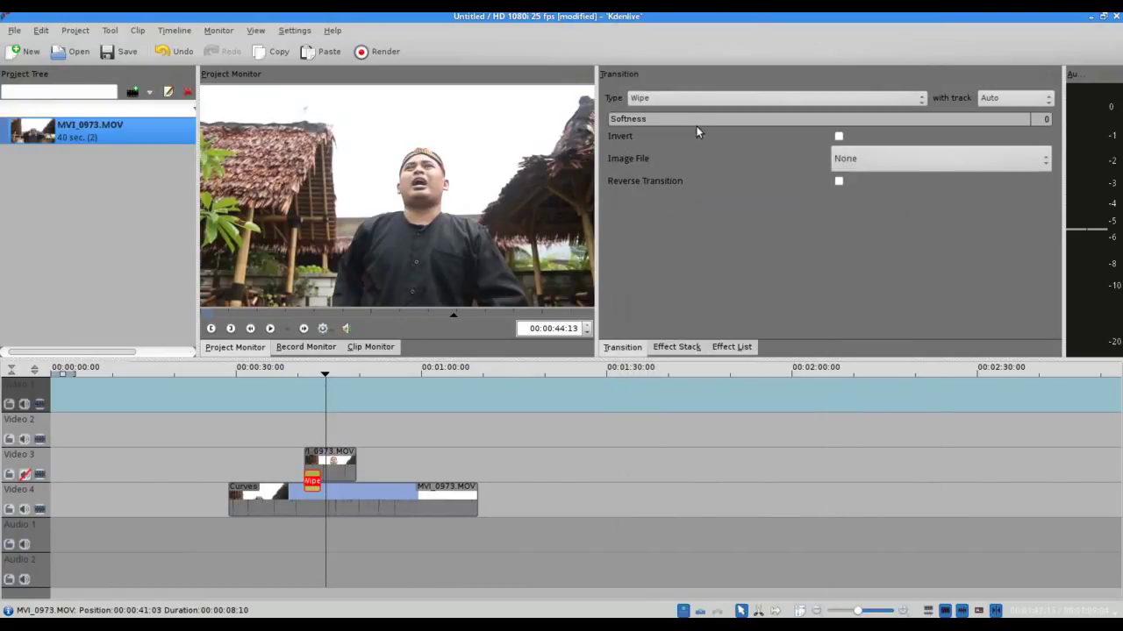
pyautogui.click(847, 158)
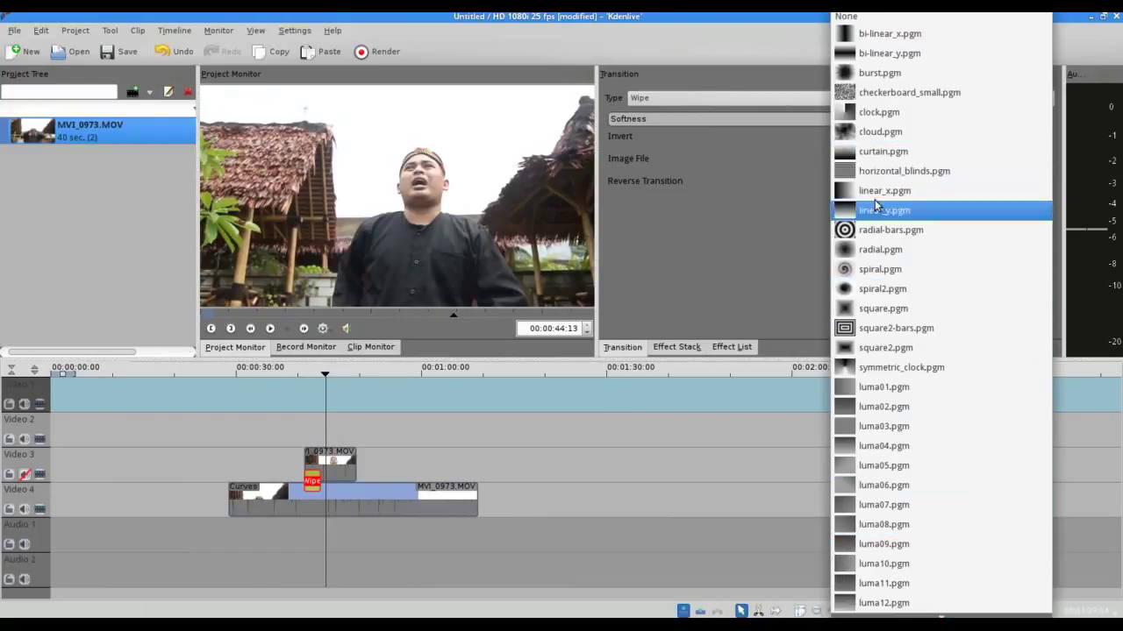
pyautogui.click(667, 305)
pyautogui.moveTo(627, 121); pyautogui.dragTo(659, 120)
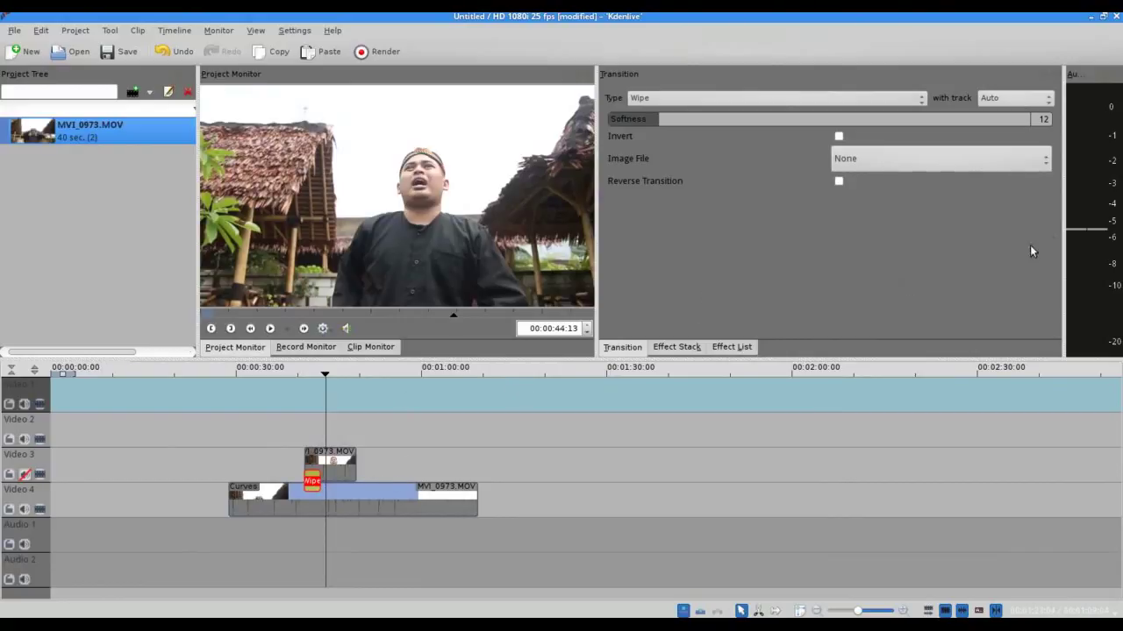
# Place the playhead ahead of the Wipe transition, play the timeline and pause it.
pyautogui.click(261, 440)
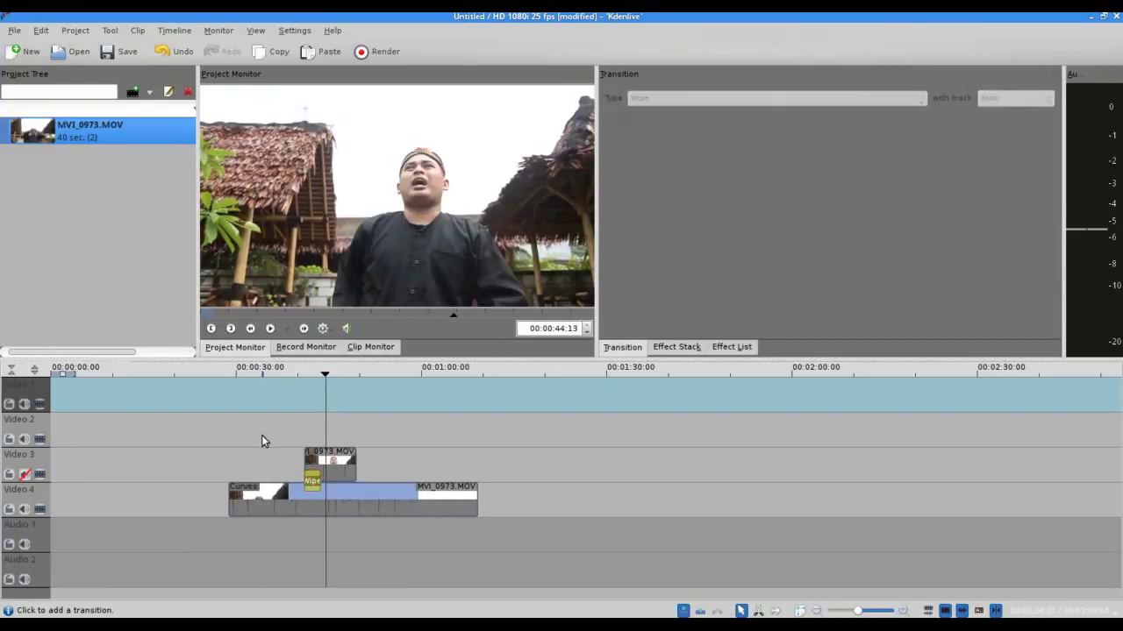
pyautogui.click(262, 435)
pyautogui.click(316, 225)
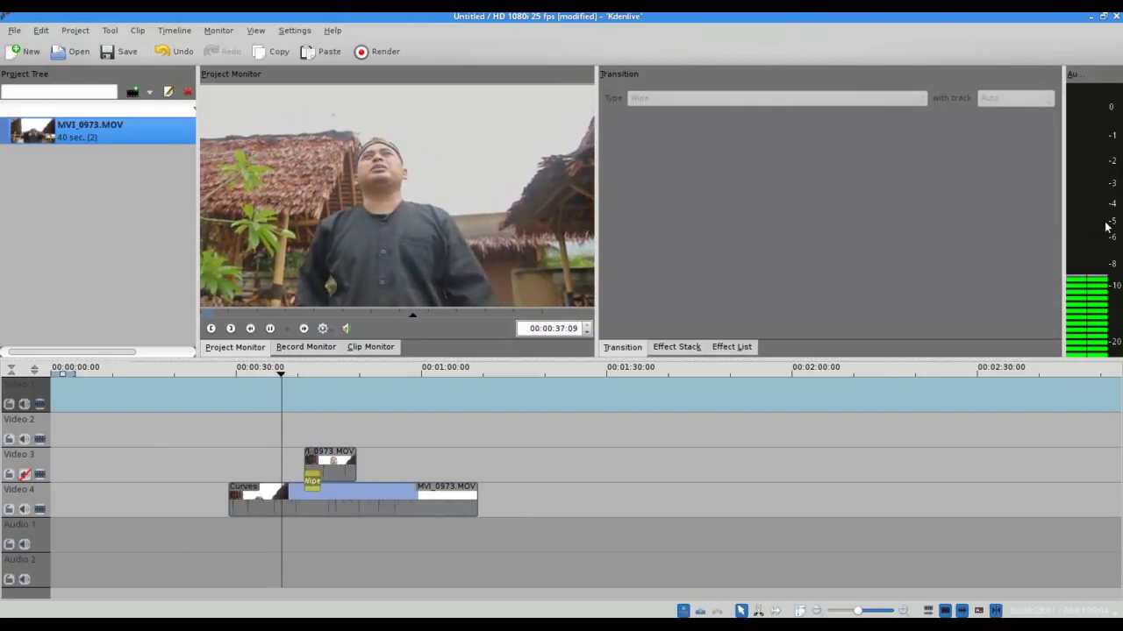
pyautogui.click(378, 282)
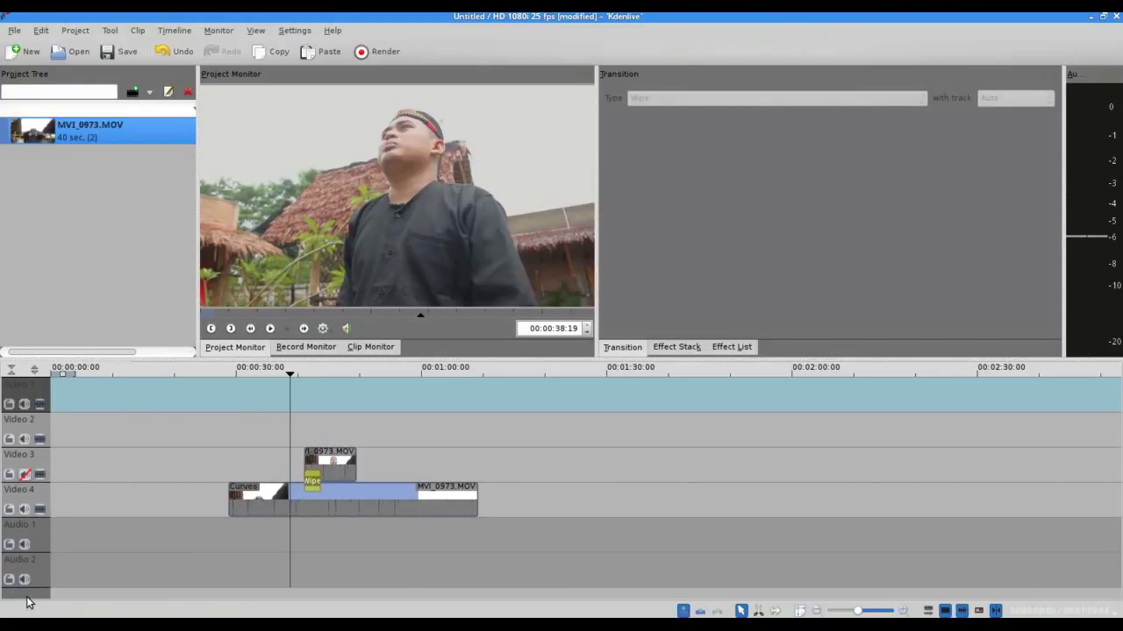
# Expand the timeline tracks one level and reduce them to their smallest height.
pyautogui.click(35, 371)
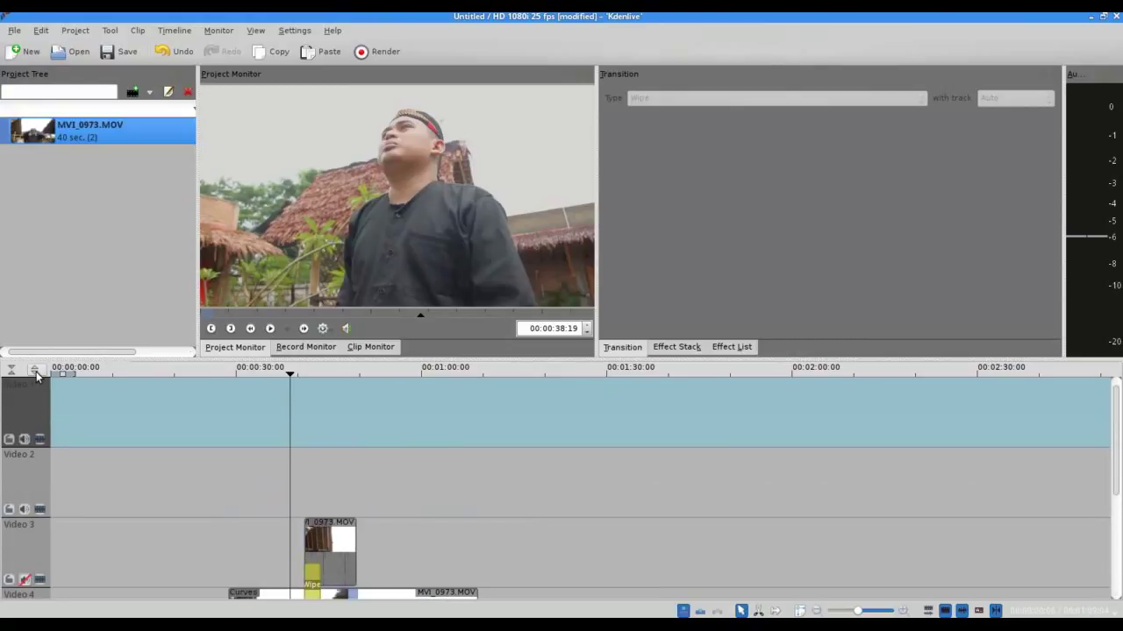
pyautogui.click(15, 373)
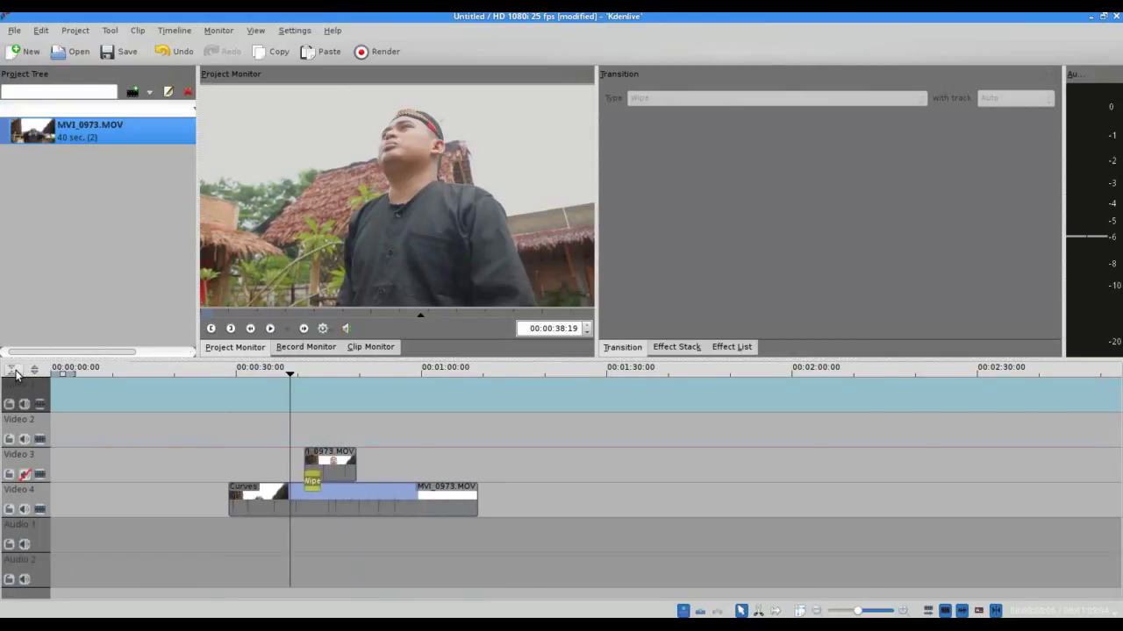
pyautogui.click(15, 373)
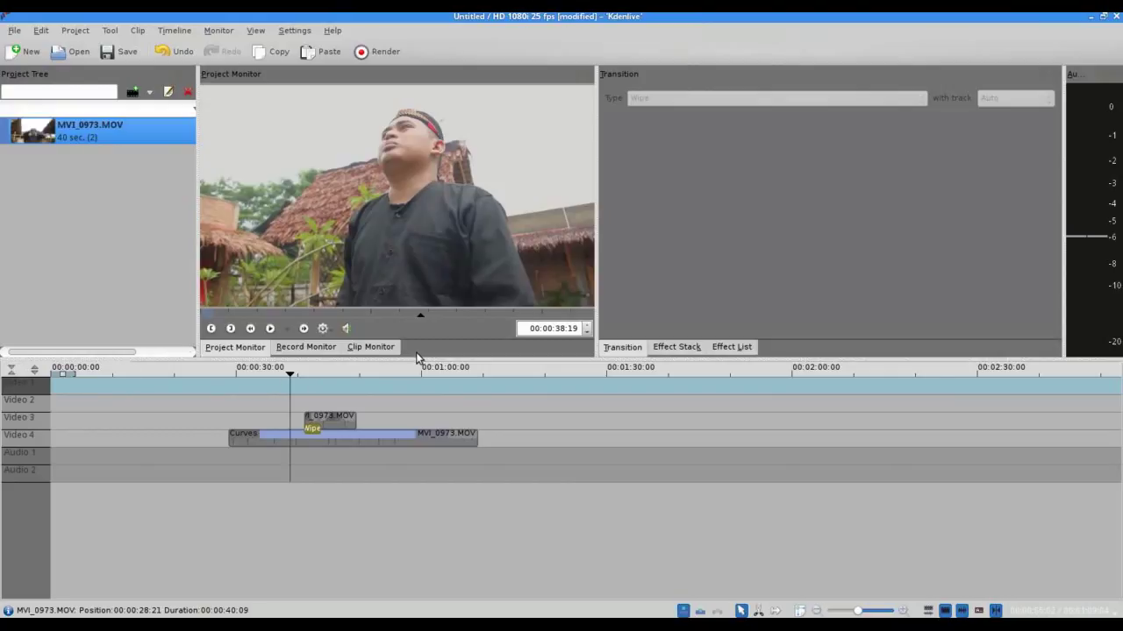
# Widen the Project Monitor on both sides and increase the timeline track height by one level.
pyautogui.moveTo(424, 358); pyautogui.dragTo(594, 362)
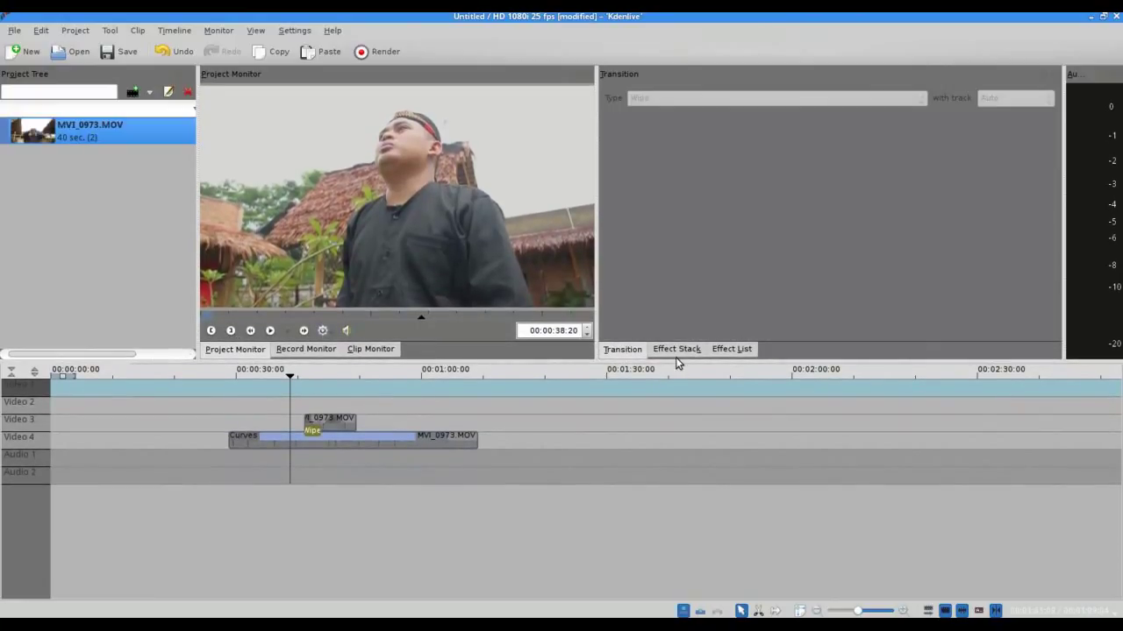
pyautogui.moveTo(596, 280)
pyautogui.mouseDown()
pyautogui.moveTo(632, 284)
pyautogui.moveTo(612, 284)
pyautogui.mouseUp()
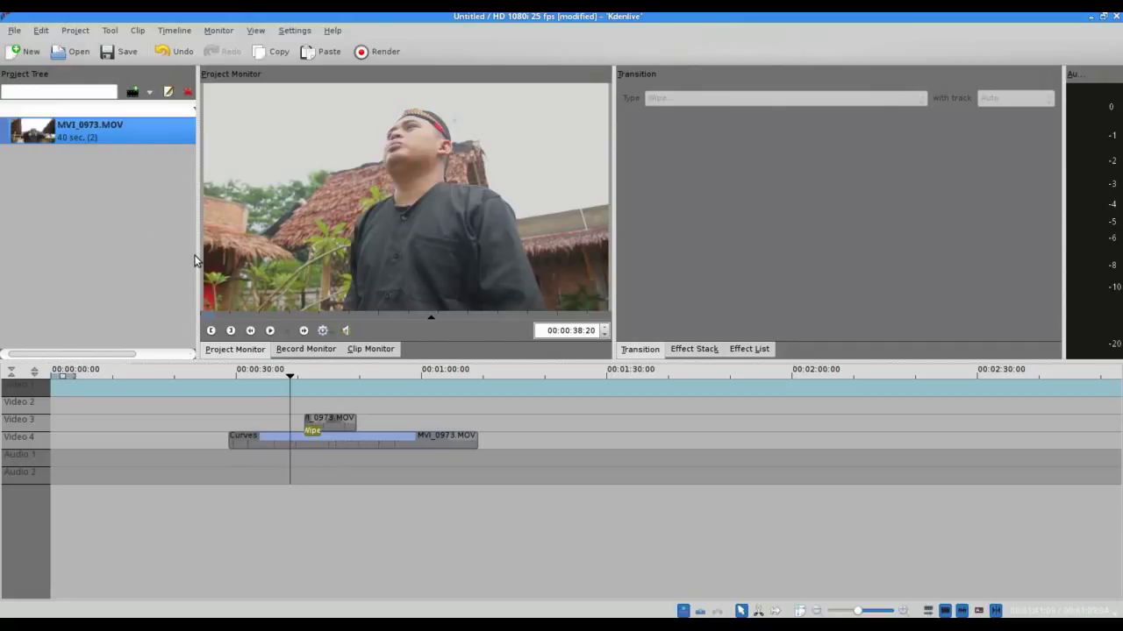
pyautogui.moveTo(196, 255)
pyautogui.mouseDown()
pyautogui.moveTo(220, 264)
pyautogui.moveTo(190, 262)
pyautogui.mouseUp()
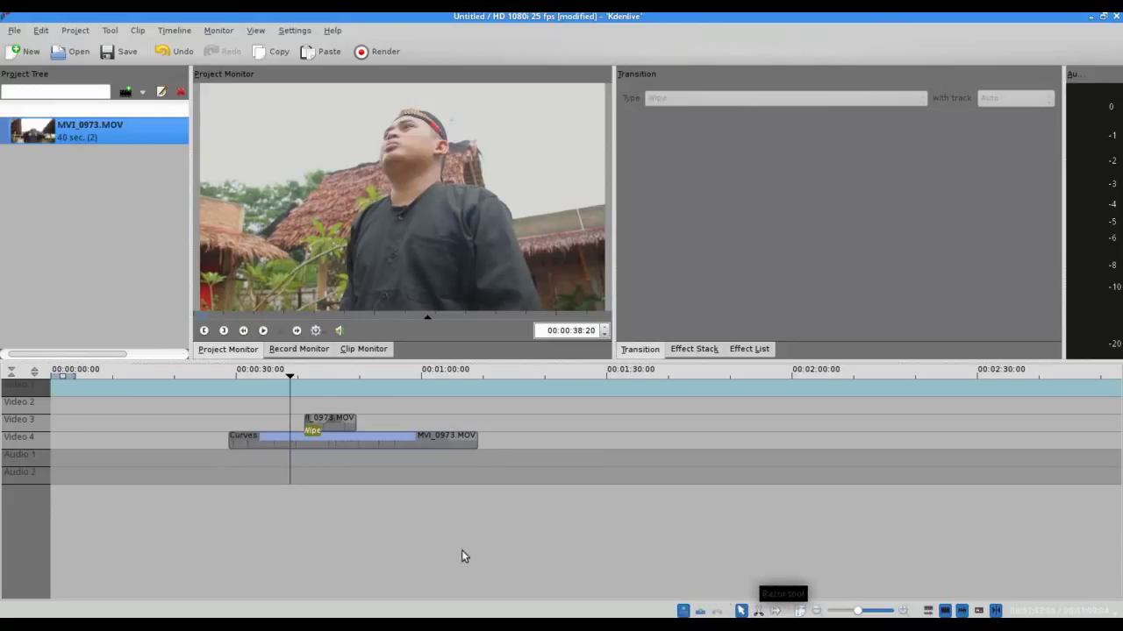
pyautogui.click(34, 371)
# Try a Razor cut near the start of the Video 4 clip, undo it and return to the Selection tool.
pyautogui.click(758, 610)
pyautogui.click(267, 502)
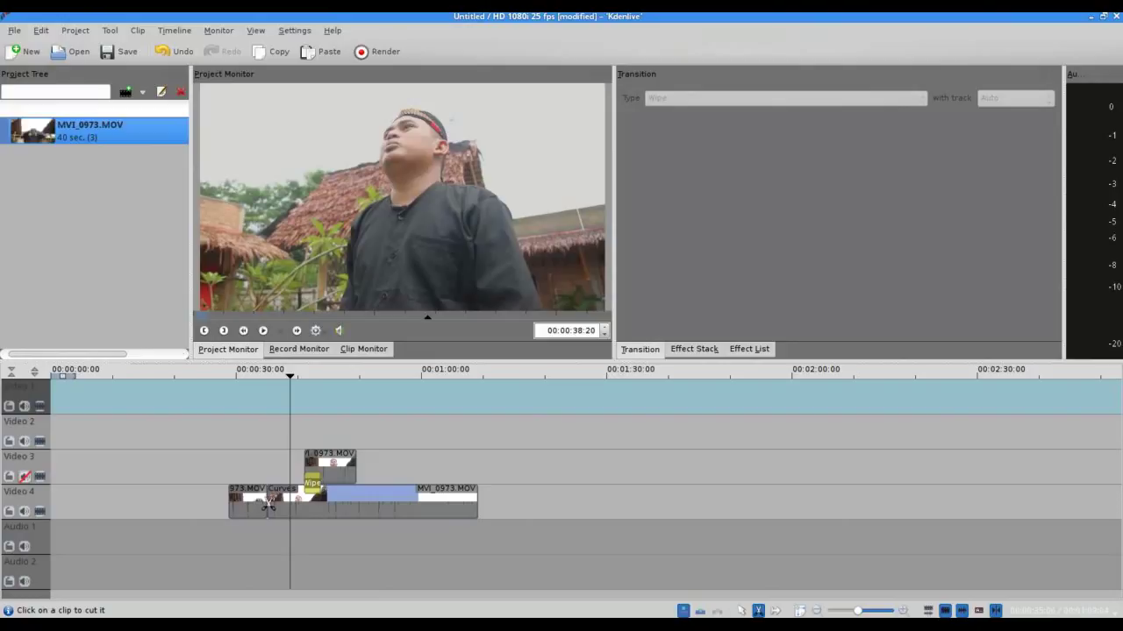
pyautogui.click(42, 30)
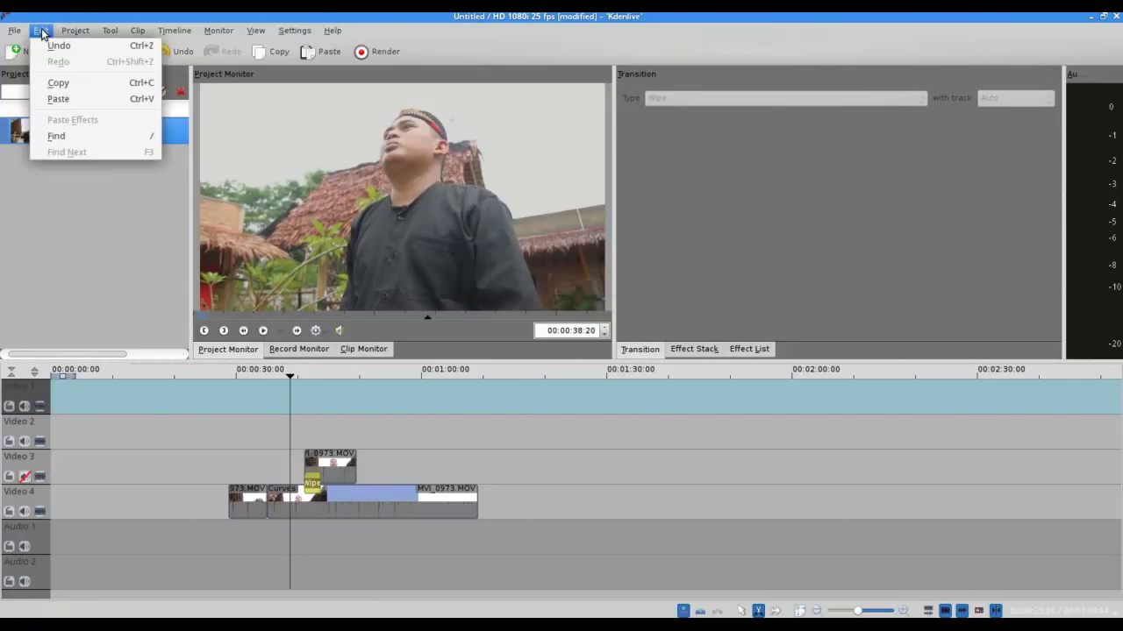
pyautogui.click(42, 43)
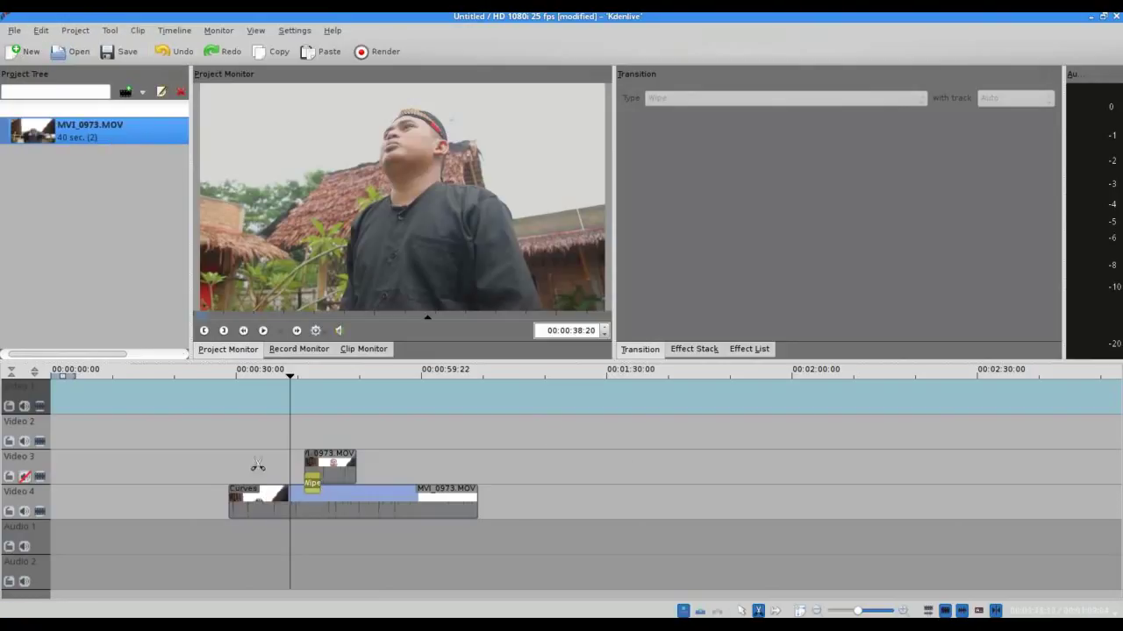
pyautogui.click(742, 612)
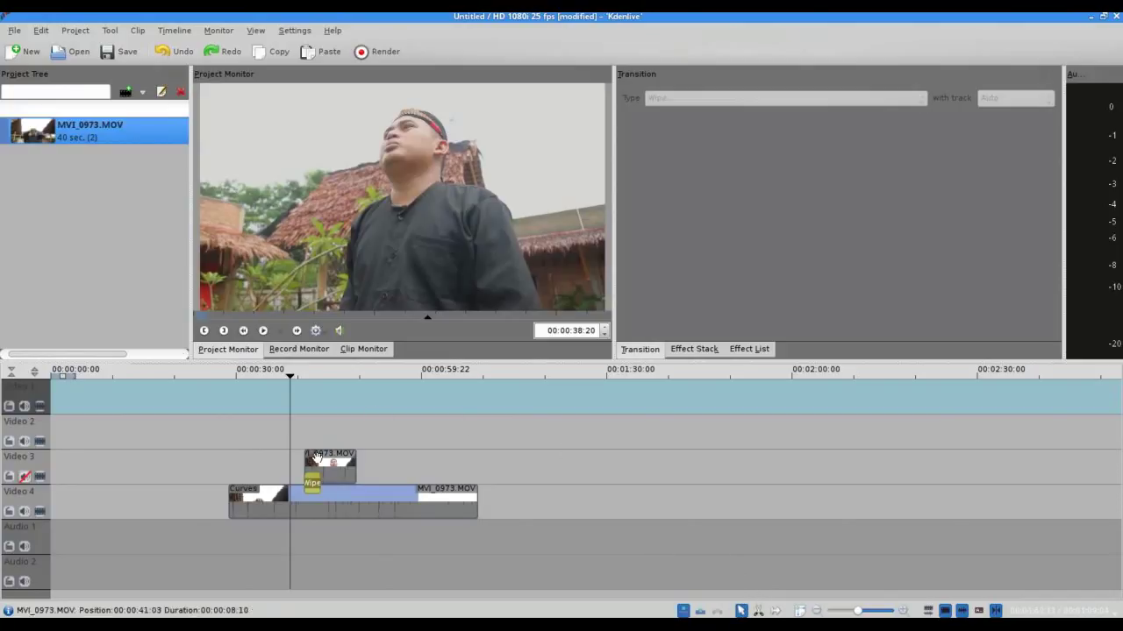
# Move the playhead to 00:00:36:06, select the Video 4 clip and cut it there.
pyautogui.click(285, 497)
pyautogui.click(281, 467)
pyautogui.moveTo(281, 467); pyautogui.dragTo(273, 461)
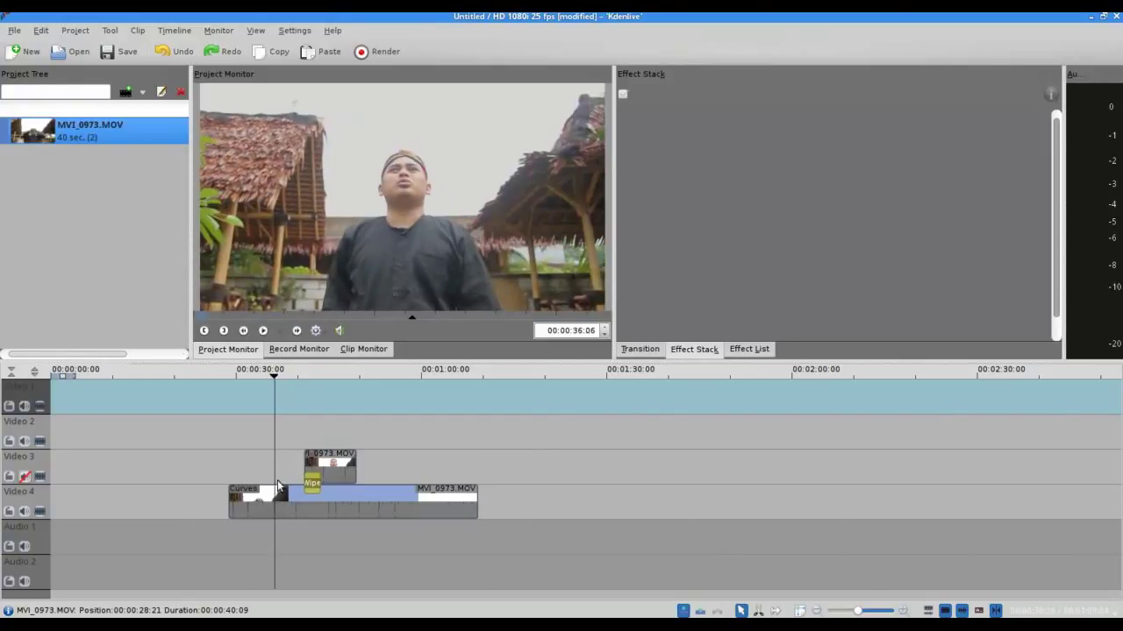
pyautogui.click(280, 496)
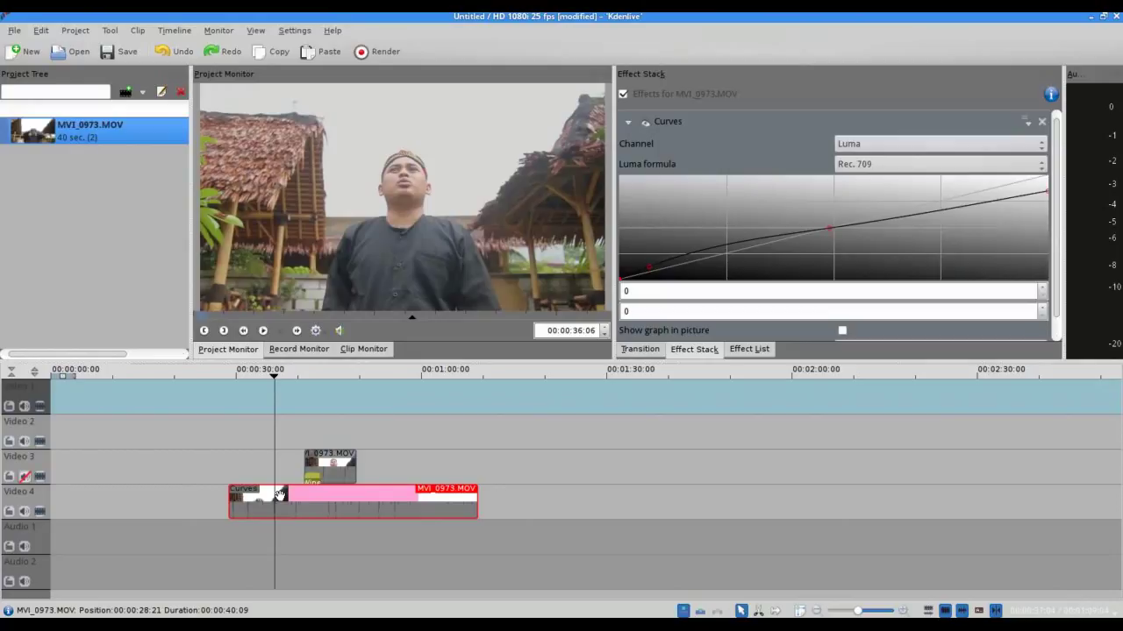
pyautogui.hotkey('shift', 'r')
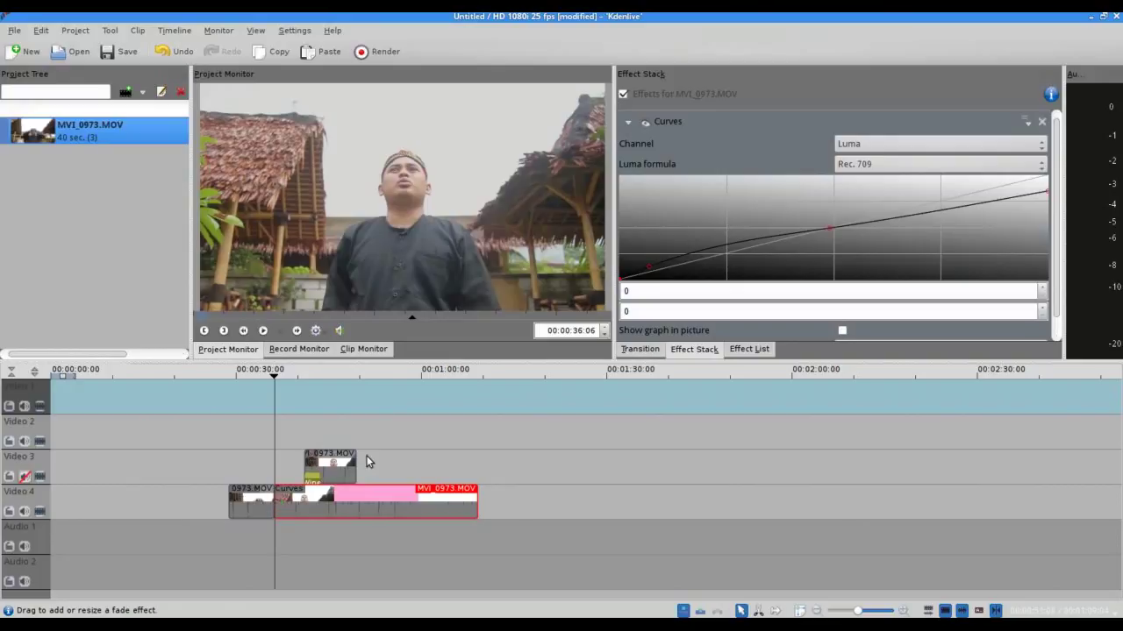
# Cut the selected Video 4 clip again at 00:00:51:06 and undo that cut.
pyautogui.click(377, 476)
pyautogui.click(375, 493)
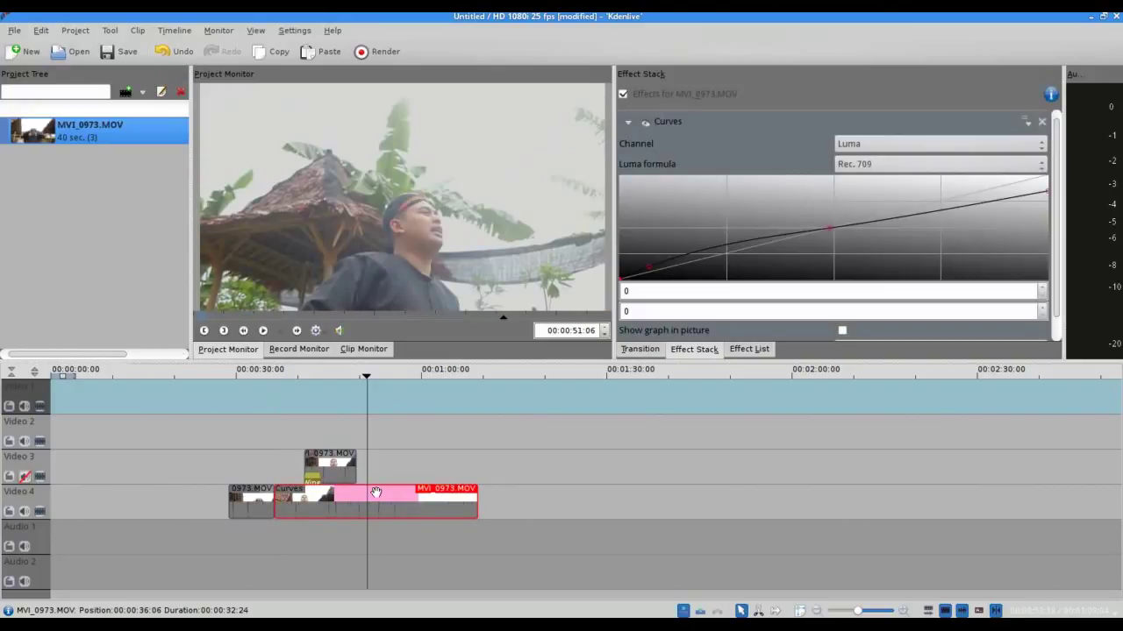
pyautogui.hotkey('shift', 'r')
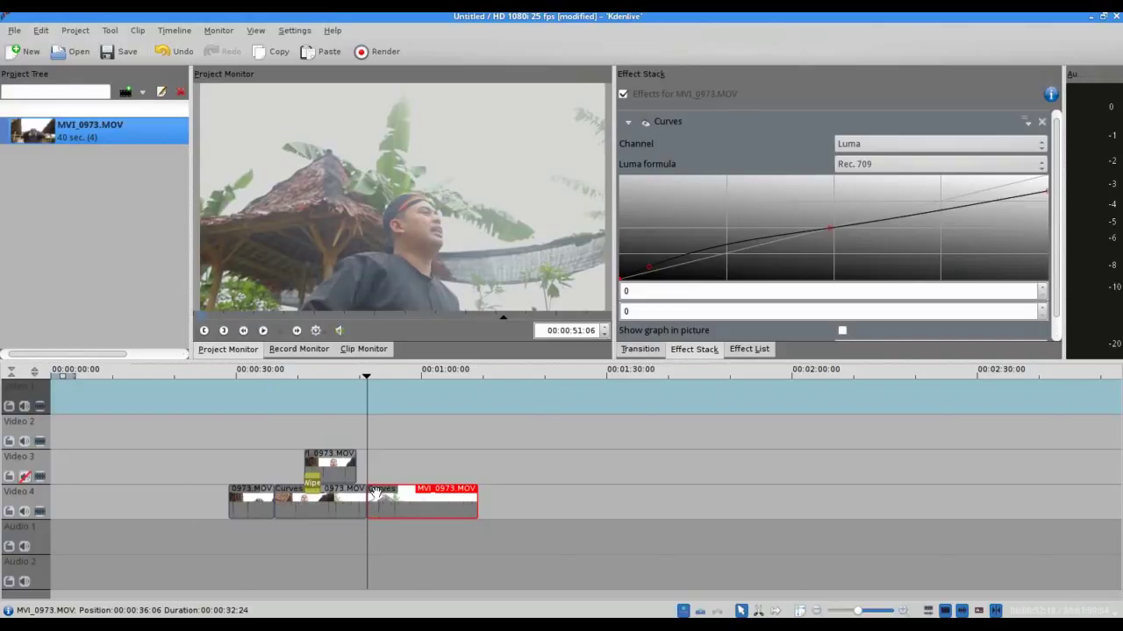
pyautogui.click(41, 30)
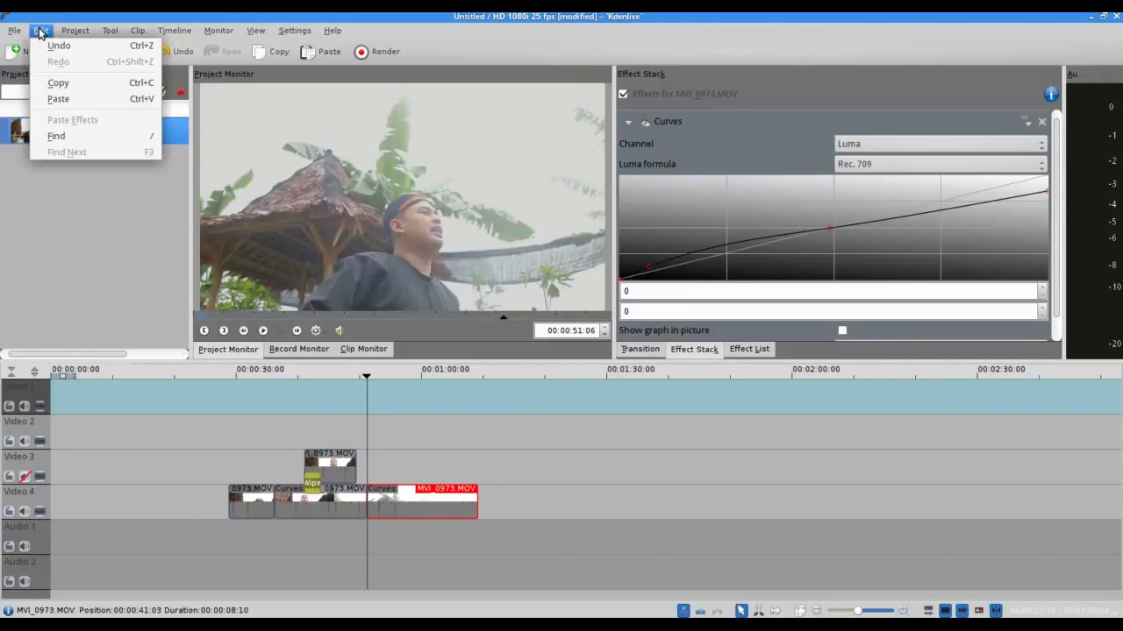
pyautogui.click(41, 44)
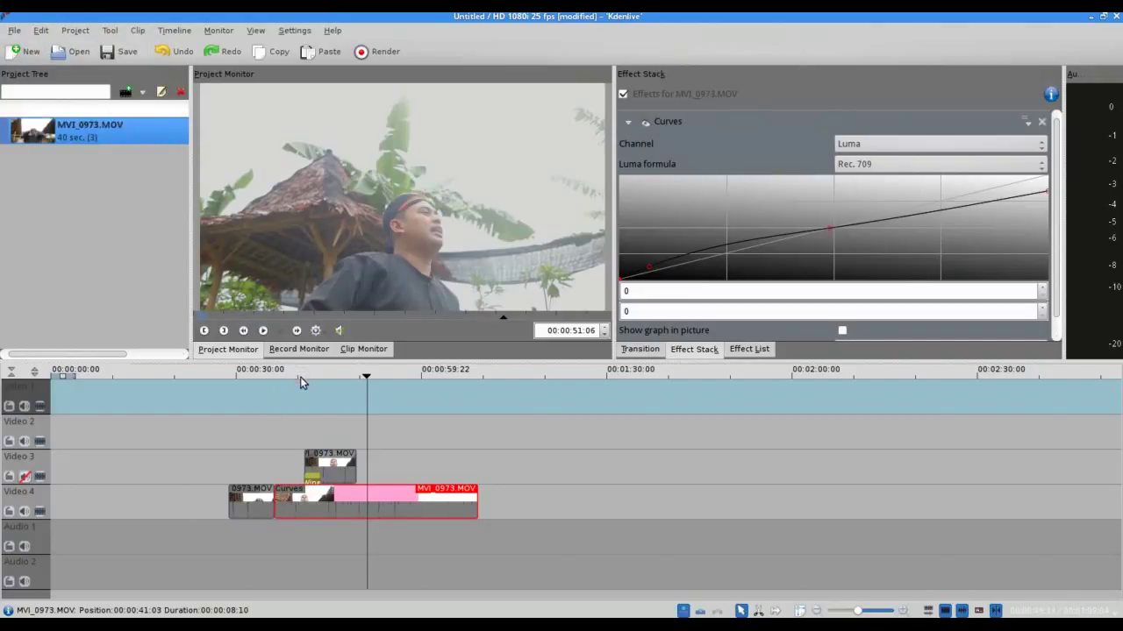
# Move the playhead before the Video 3 clip, to the end of its Wipe transition, and to the clip's start.
pyautogui.click(295, 435)
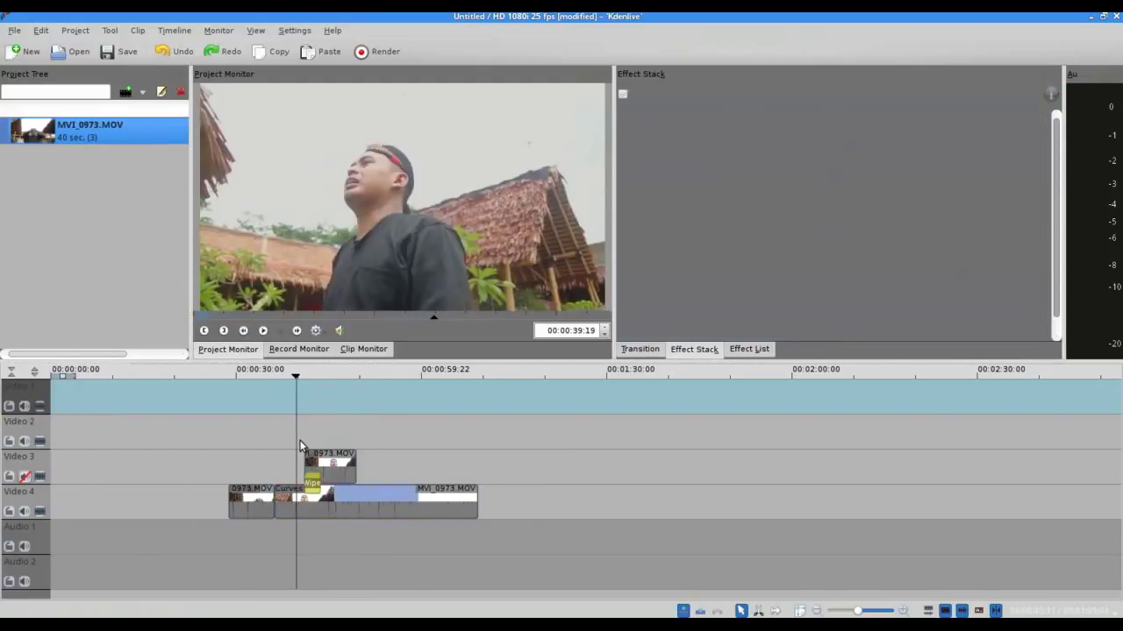
pyautogui.click(299, 440)
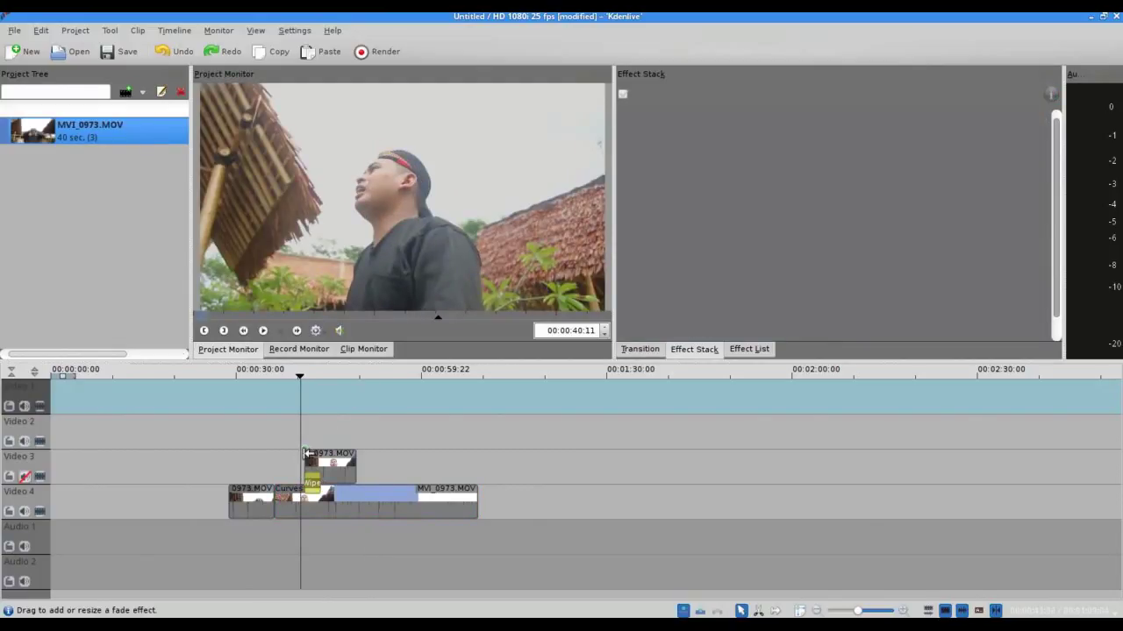
pyautogui.click(294, 443)
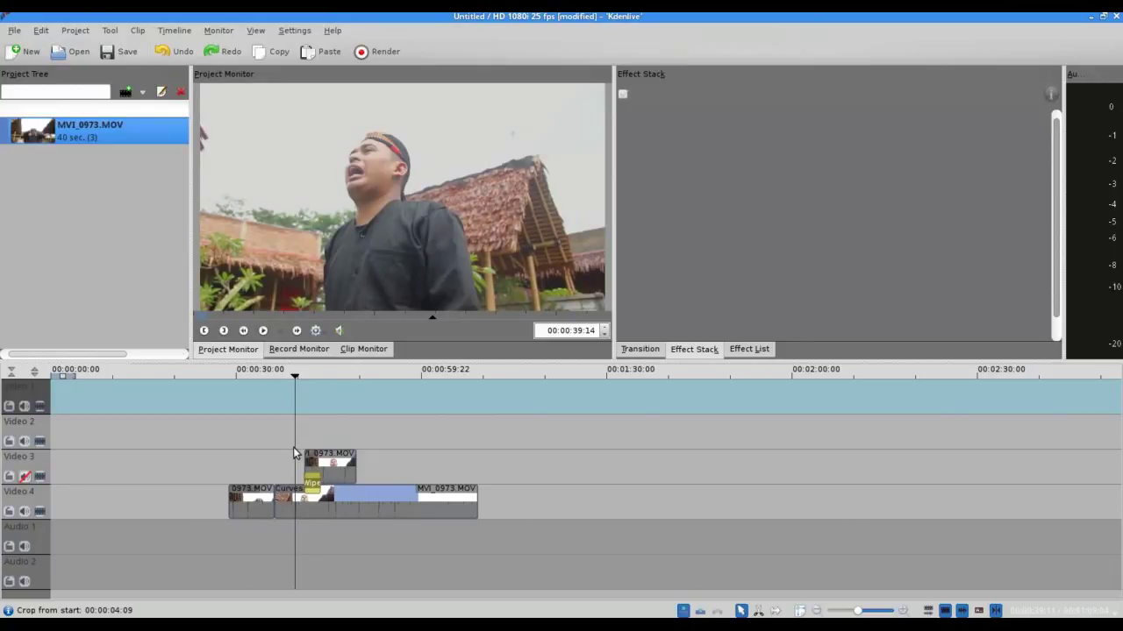
pyautogui.hotkey('alt', 'Right')
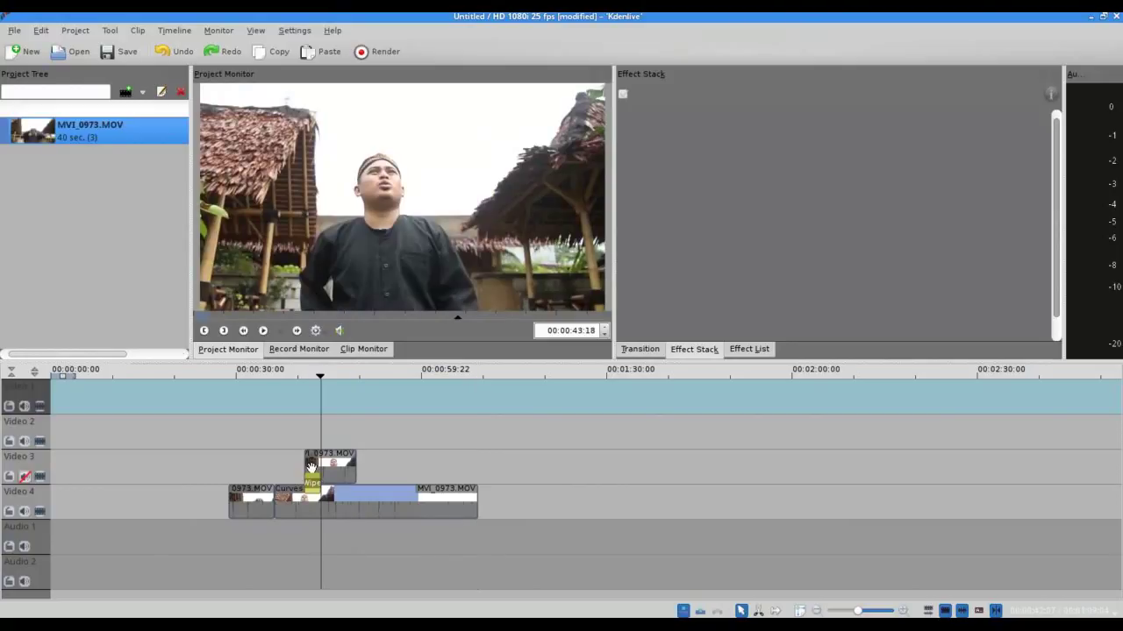
pyautogui.press('Home')
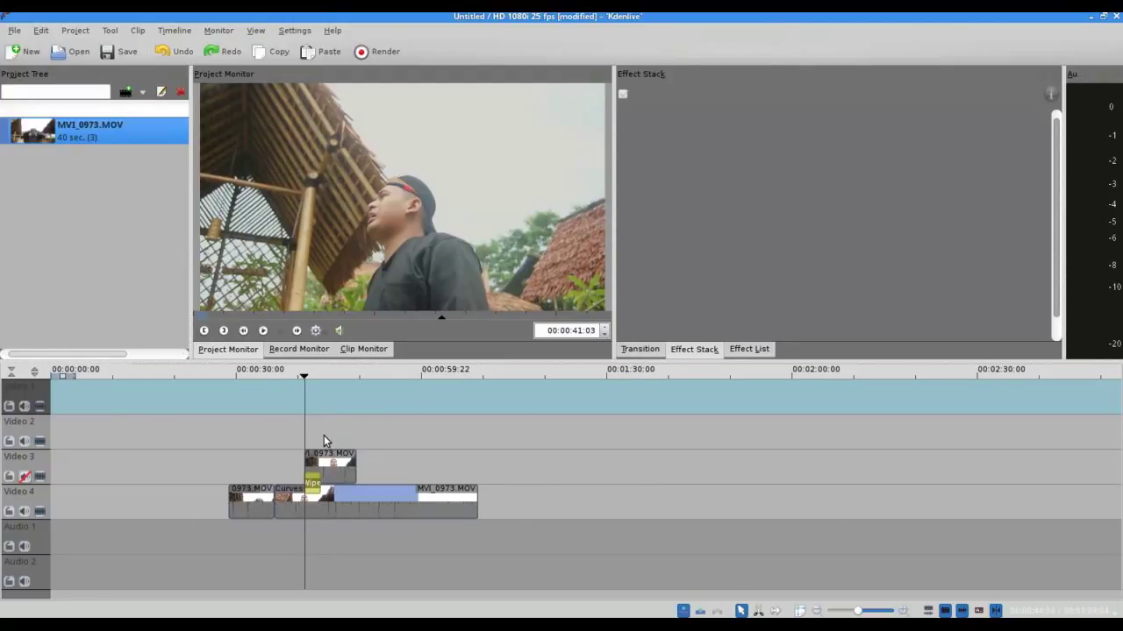
# Open the keyboard shortcut configuration and search its actions for "cut".
pyautogui.click(292, 33)
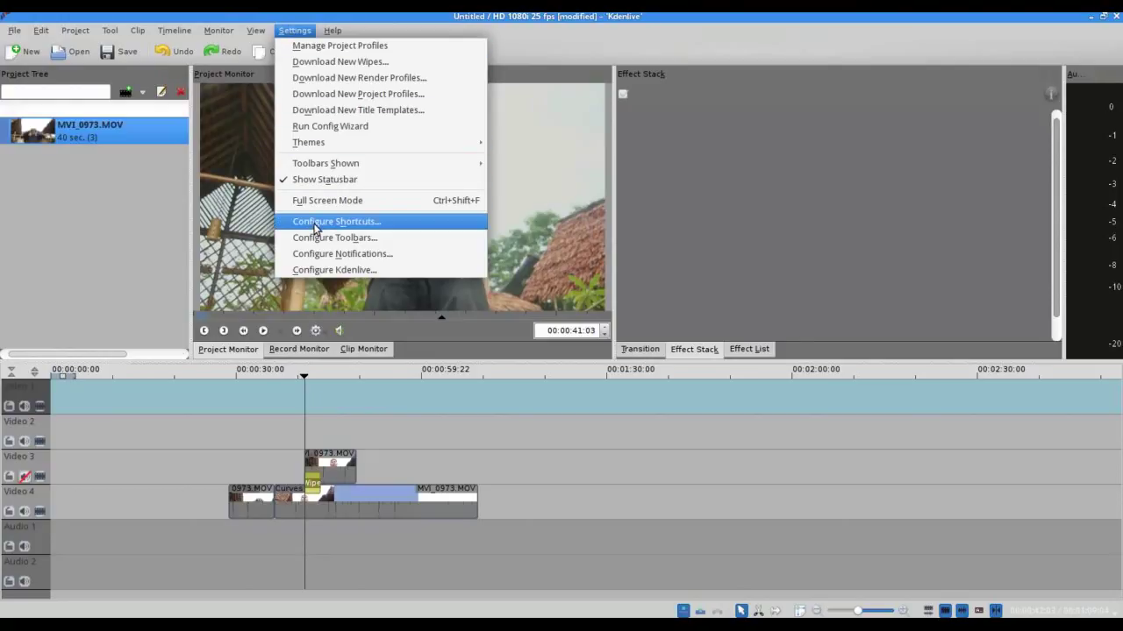
pyautogui.click(316, 223)
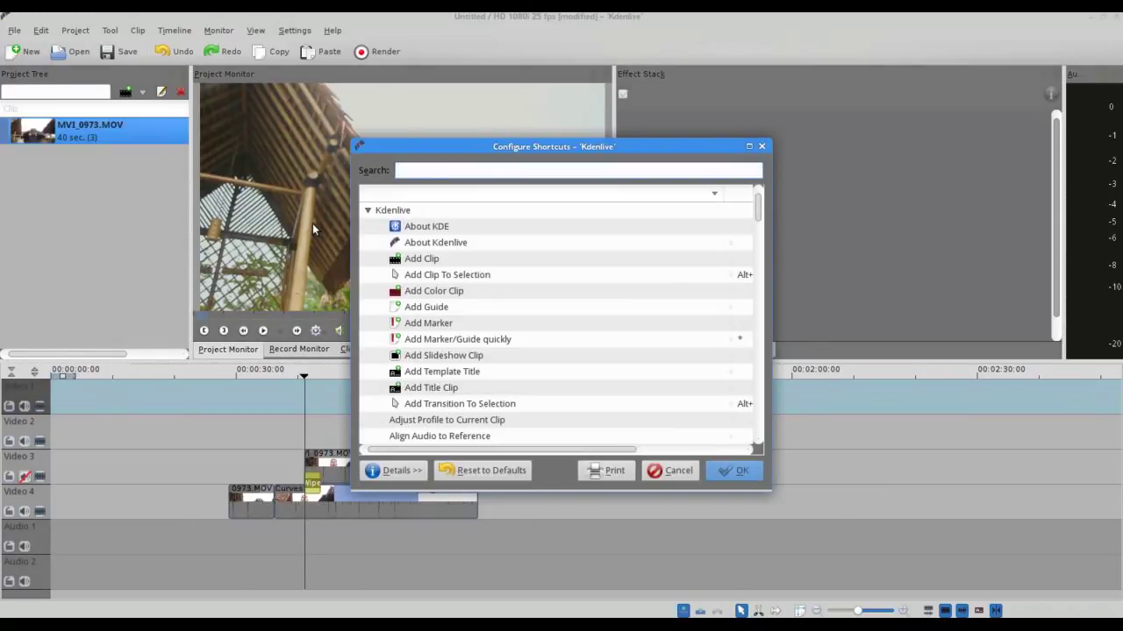
pyautogui.scroll(-5, 456, 290)
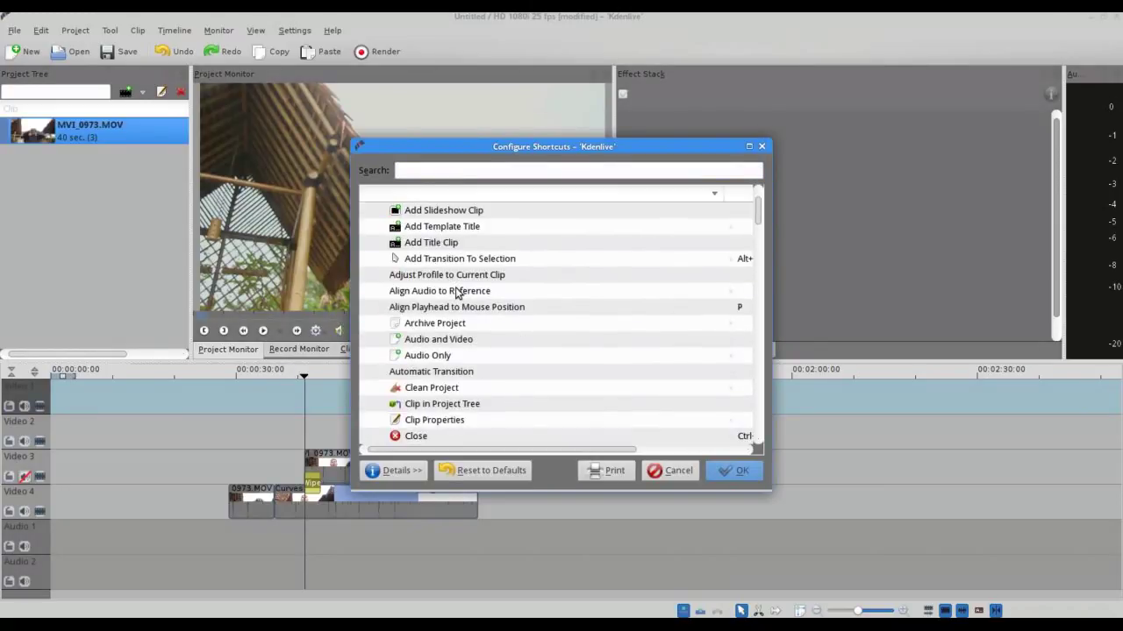
pyautogui.scroll(-2, 456, 291)
pyautogui.click(423, 171)
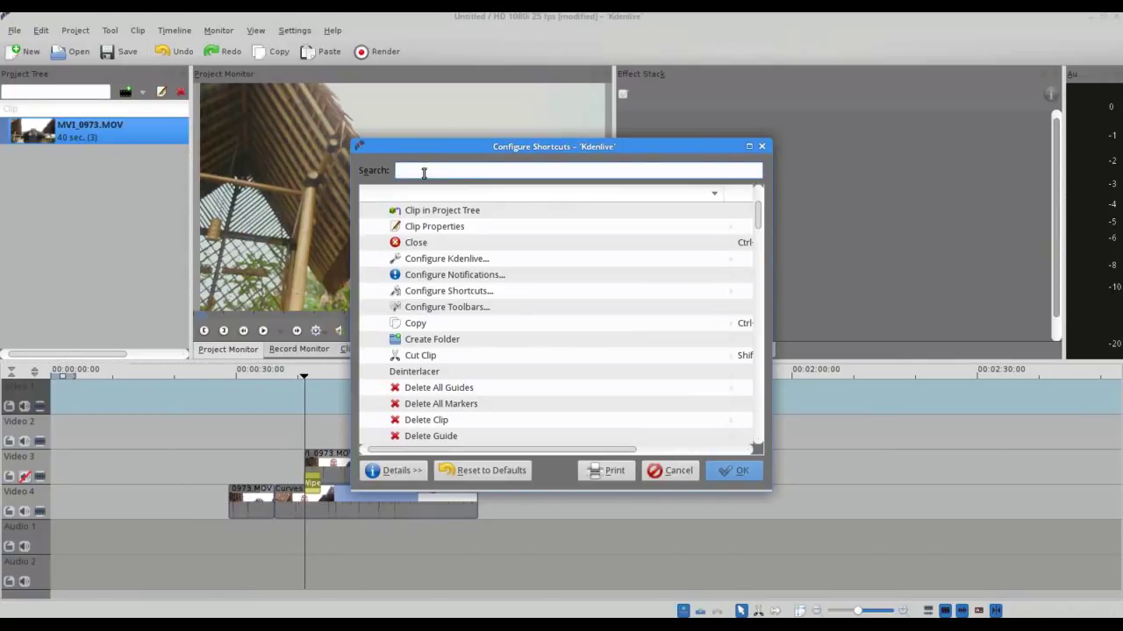
pyautogui.write('cut')
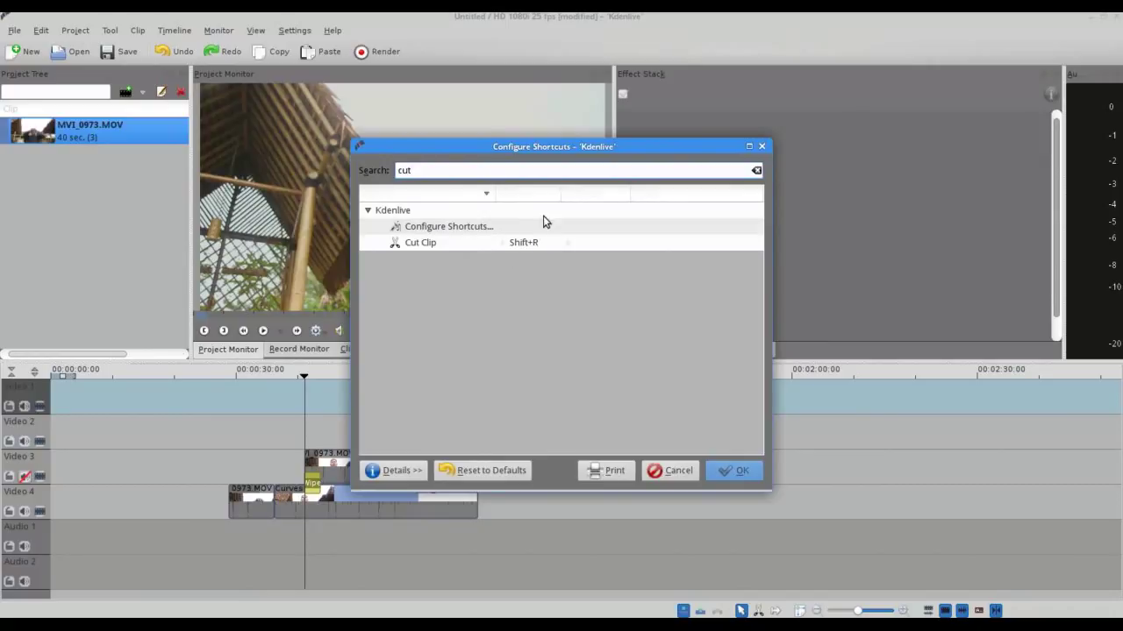
# Replace the shortcut search term with "slow".
pyautogui.press('BackSpace')
pyautogui.press('BackSpace')
pyautogui.press('BackSpace')
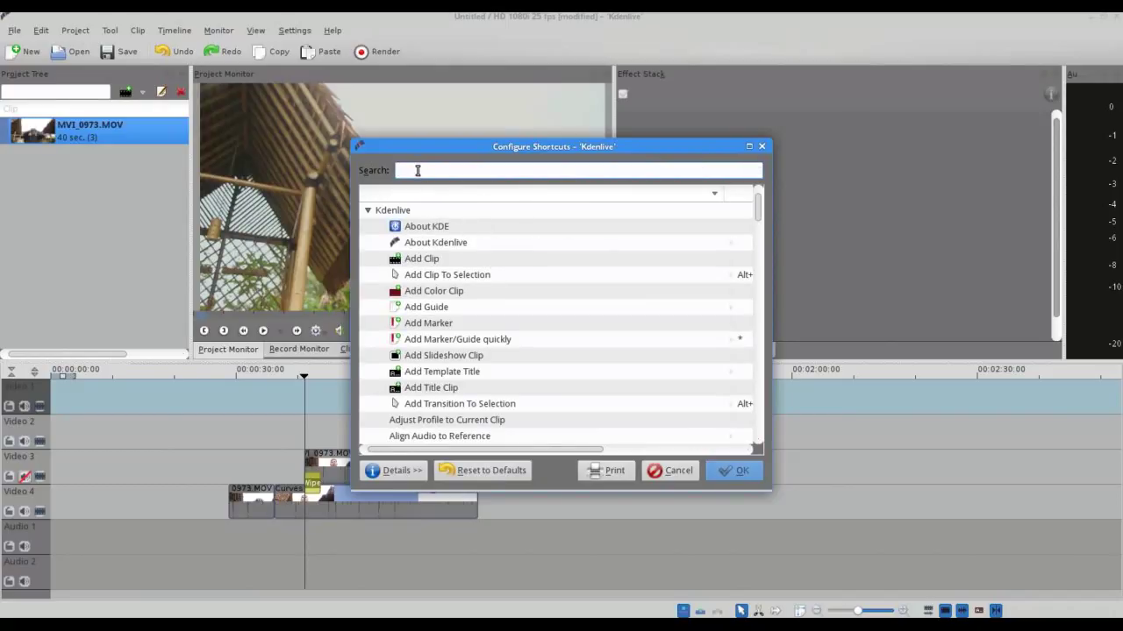
pyautogui.write('slow')
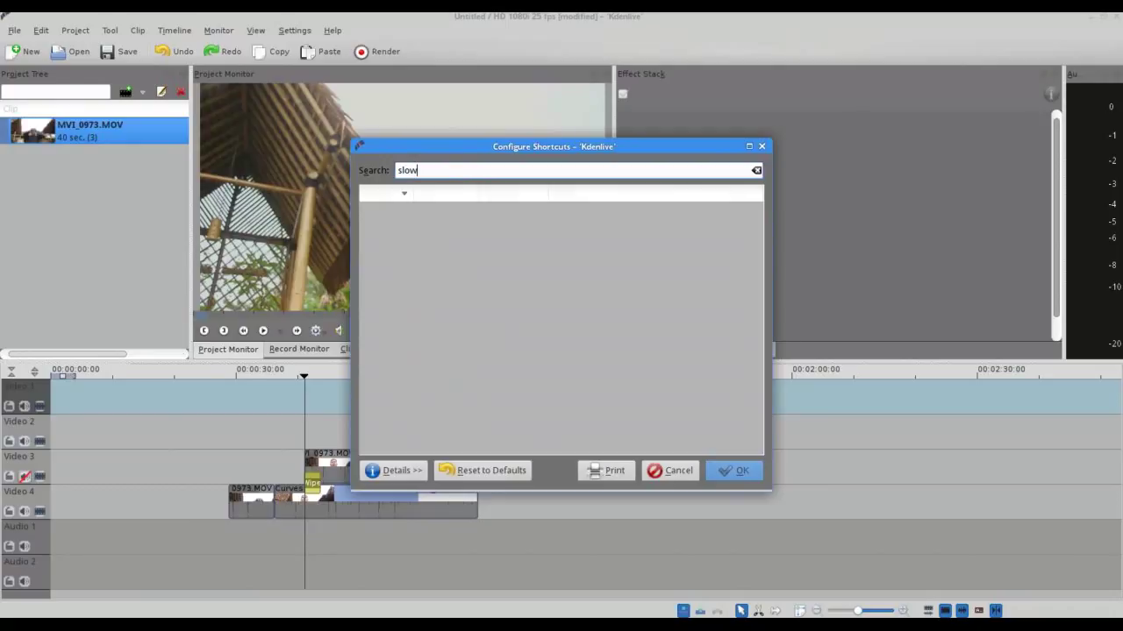
# Search the shortcuts for "speed" and close the configuration without saving changes.
pyautogui.press('BackSpace')
pyautogui.press('BackSpace')
pyautogui.press('BackSpace')
pyautogui.press('BackSpace')
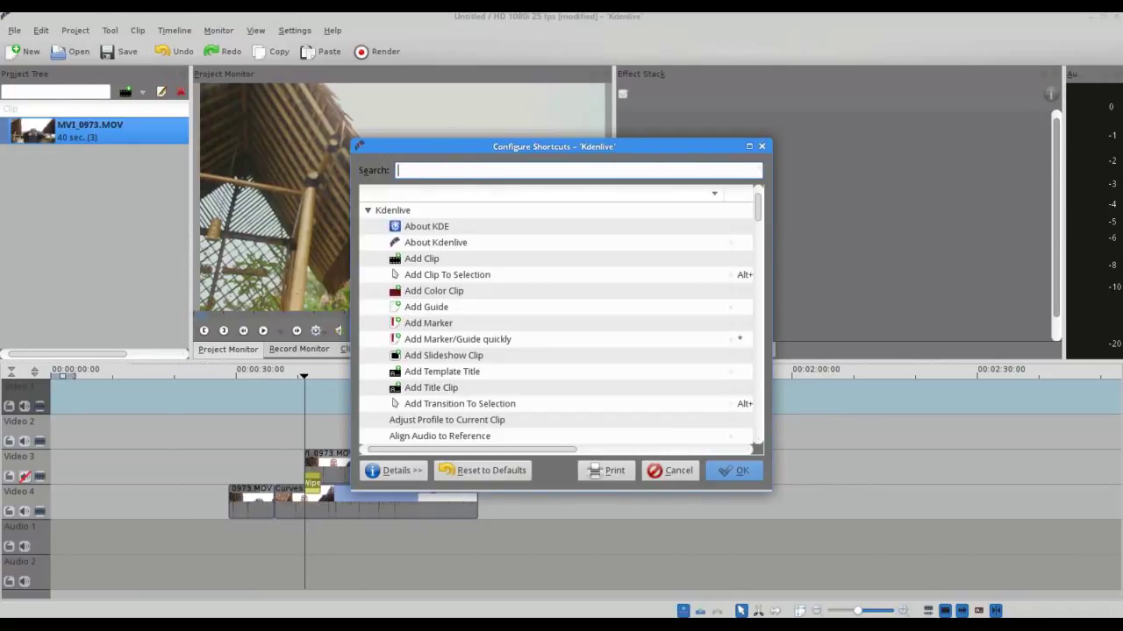
pyautogui.write('speed')
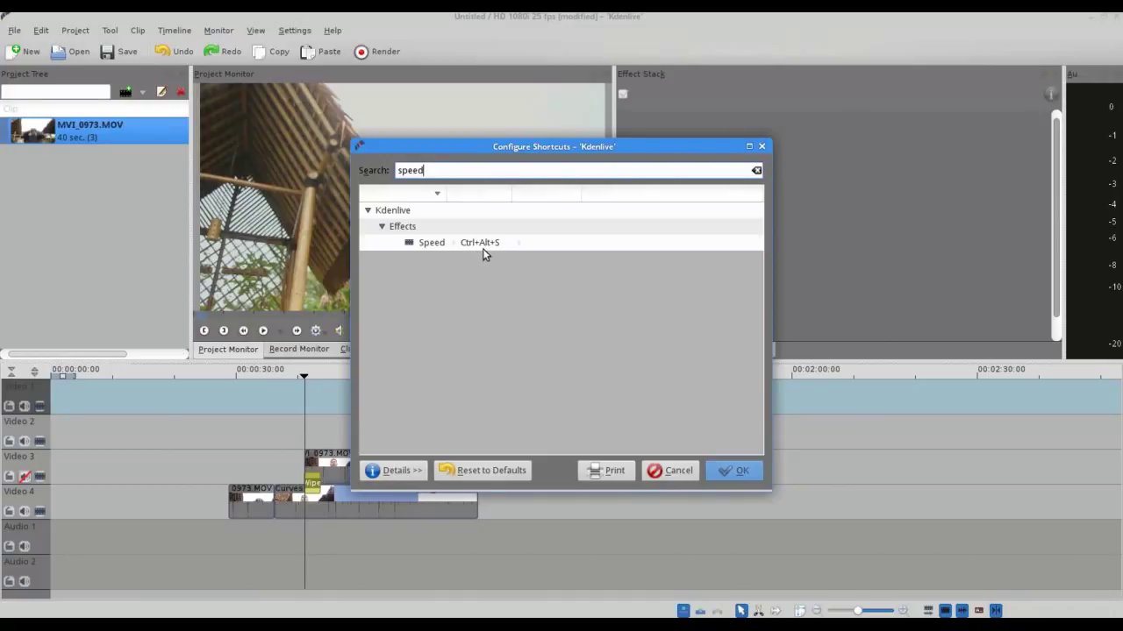
pyautogui.click(658, 472)
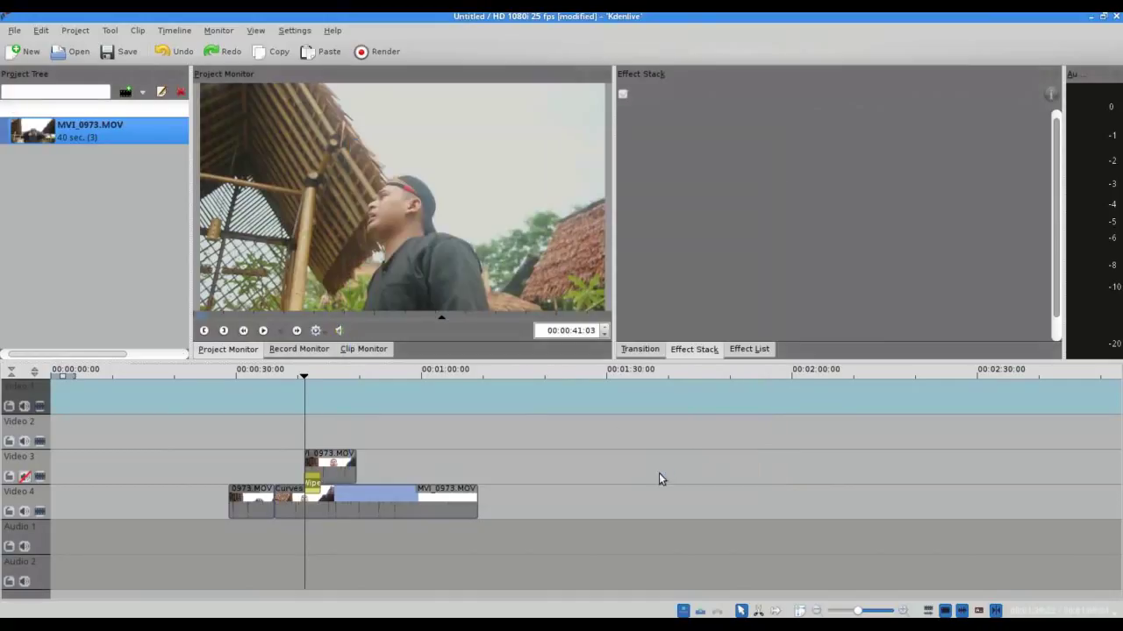
# Select the Video 3 clip starting at 00:00:41:03 and set its Speed effect to 50%.
pyautogui.click(329, 462)
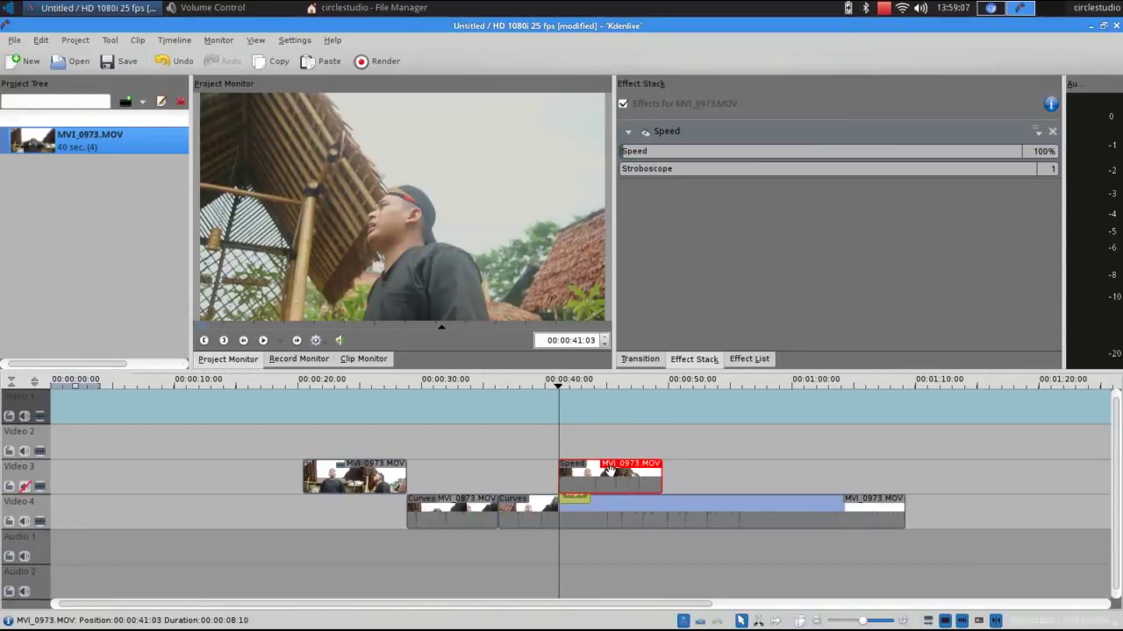
pyautogui.click(1039, 151)
pyautogui.write('50')
pyautogui.press('Return')
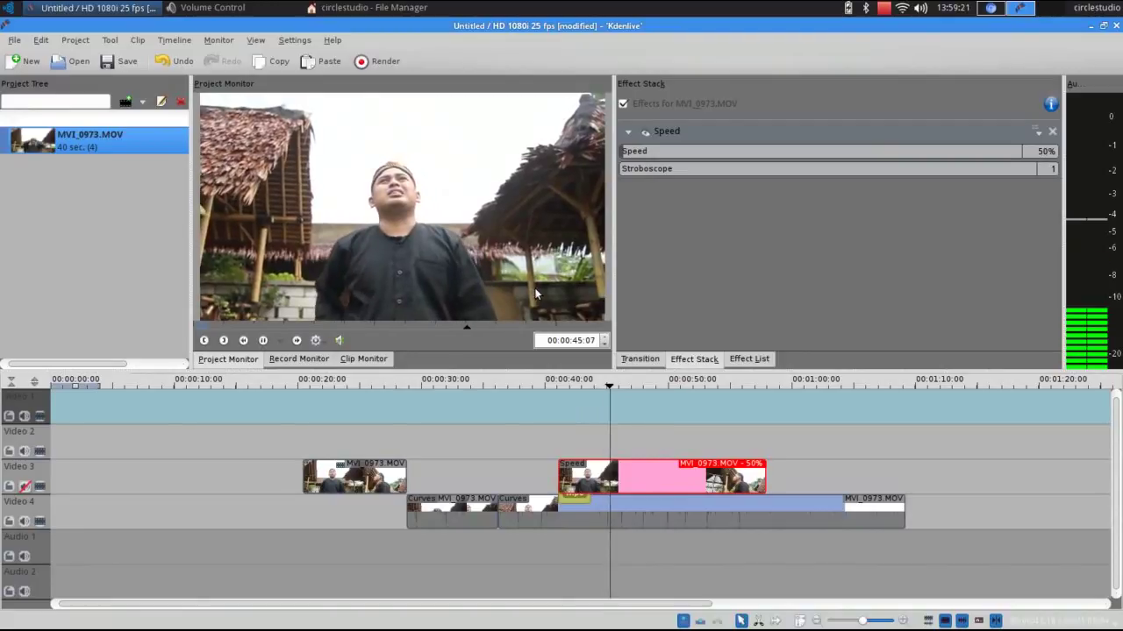
pyautogui.click(536, 291)
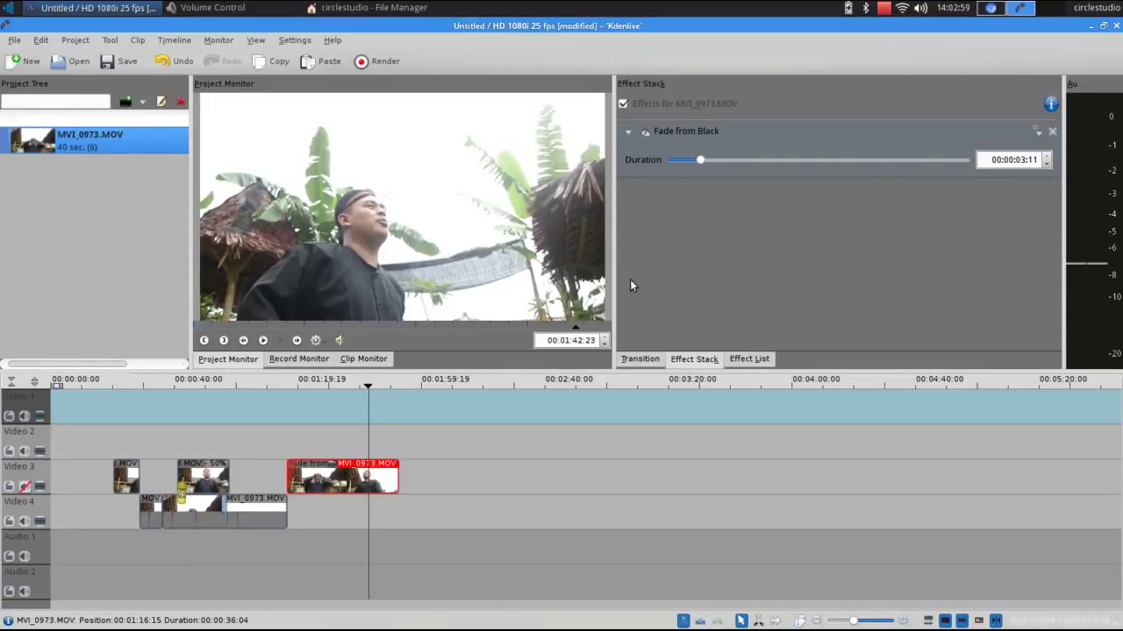
pyautogui.click(883, 8)
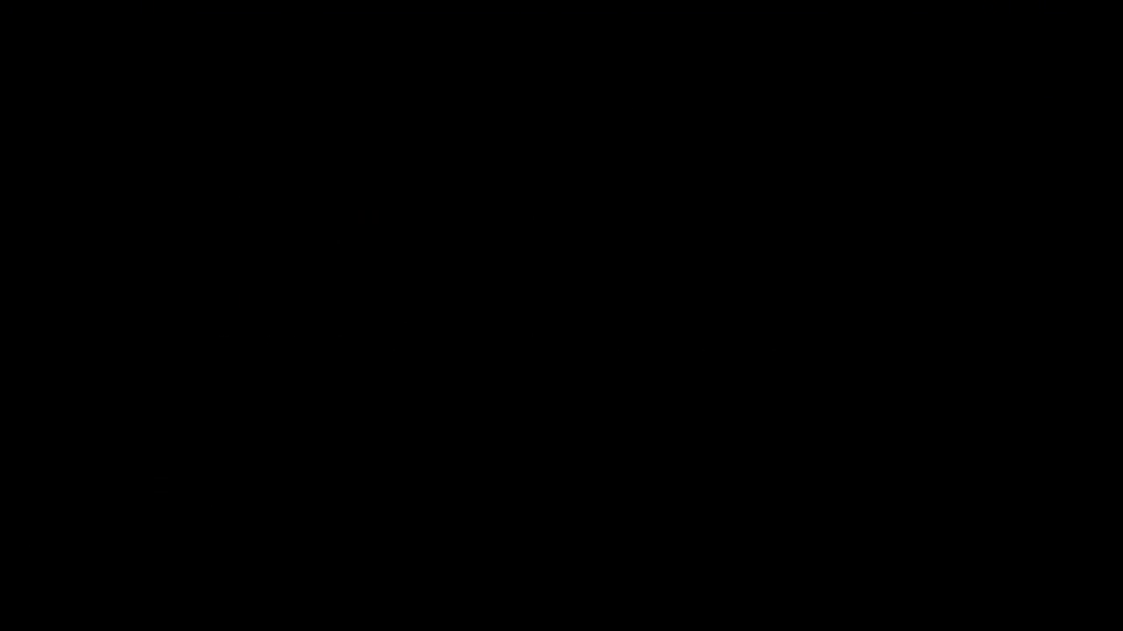